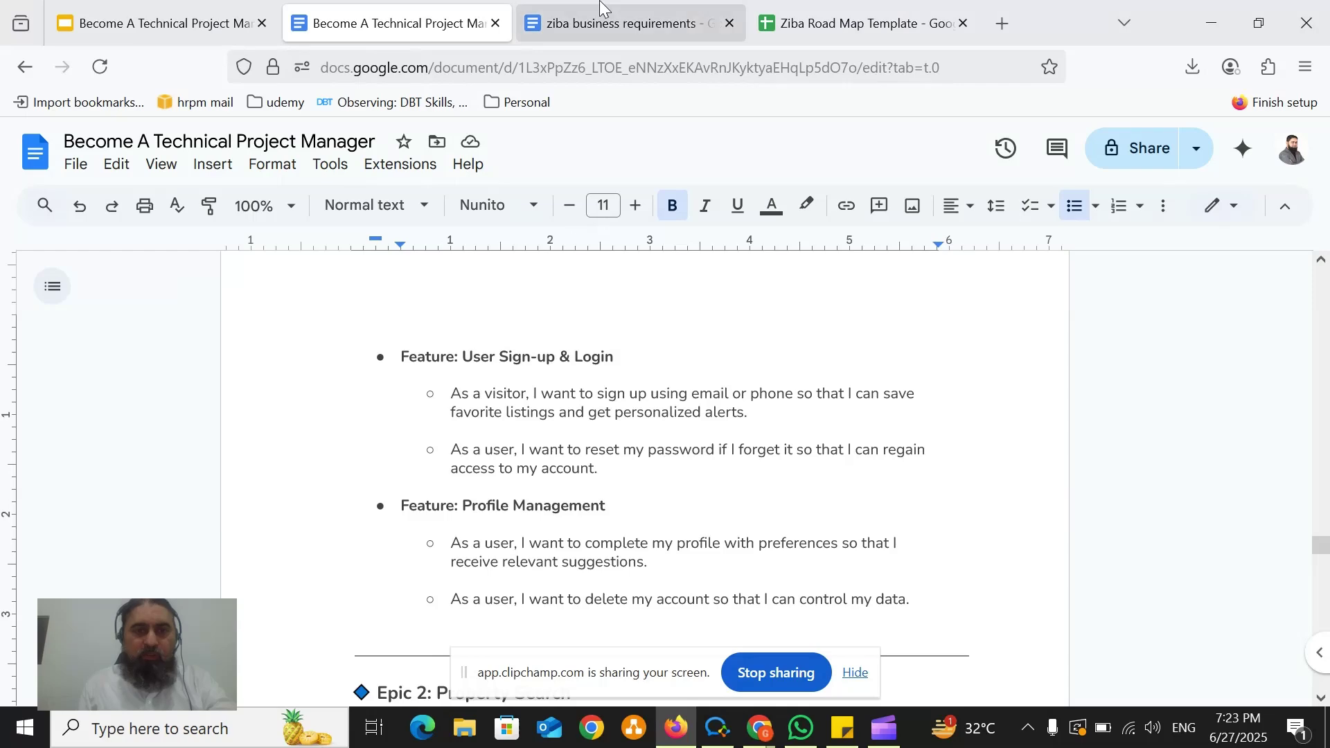
Step: Review the high-level requirements in the ziba business requirements document, up to the User Management section
click(620, 23)
scroll(493, 465, up, 2)
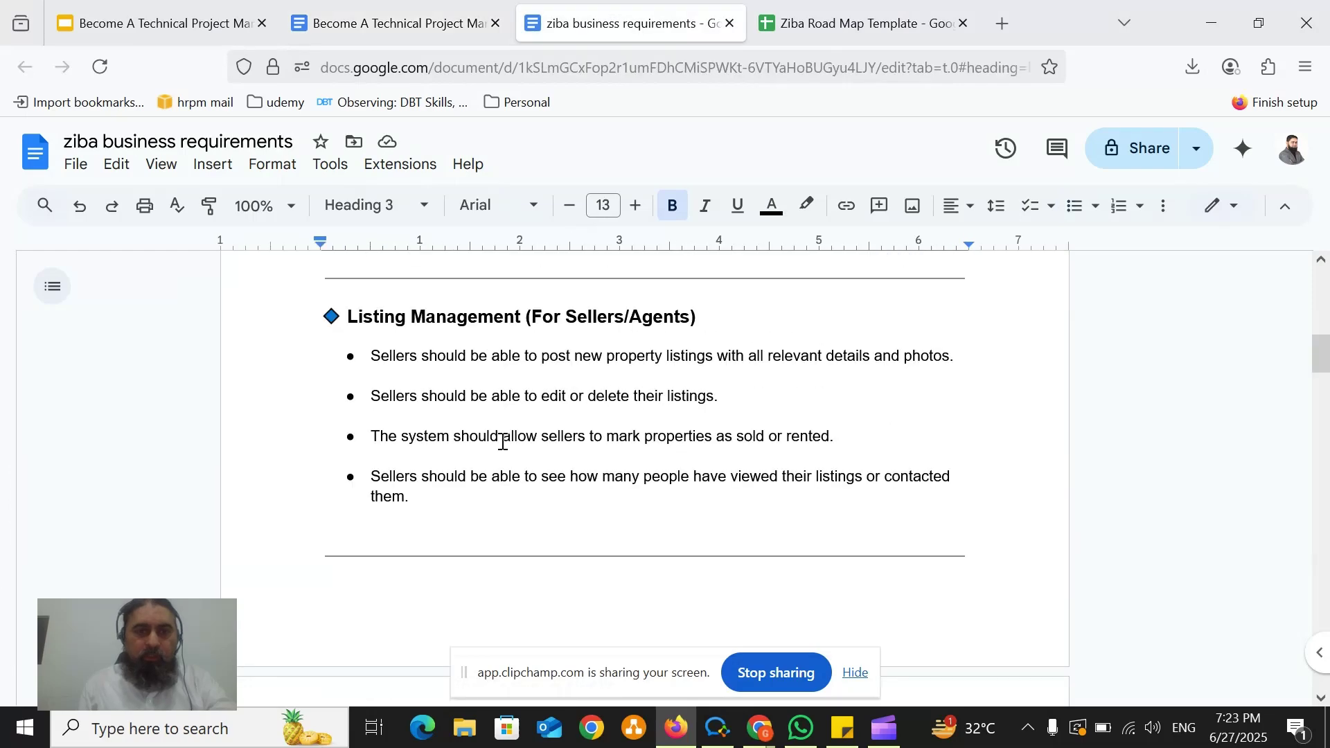
scroll(499, 437, up, 10)
scroll(502, 438, down, 2)
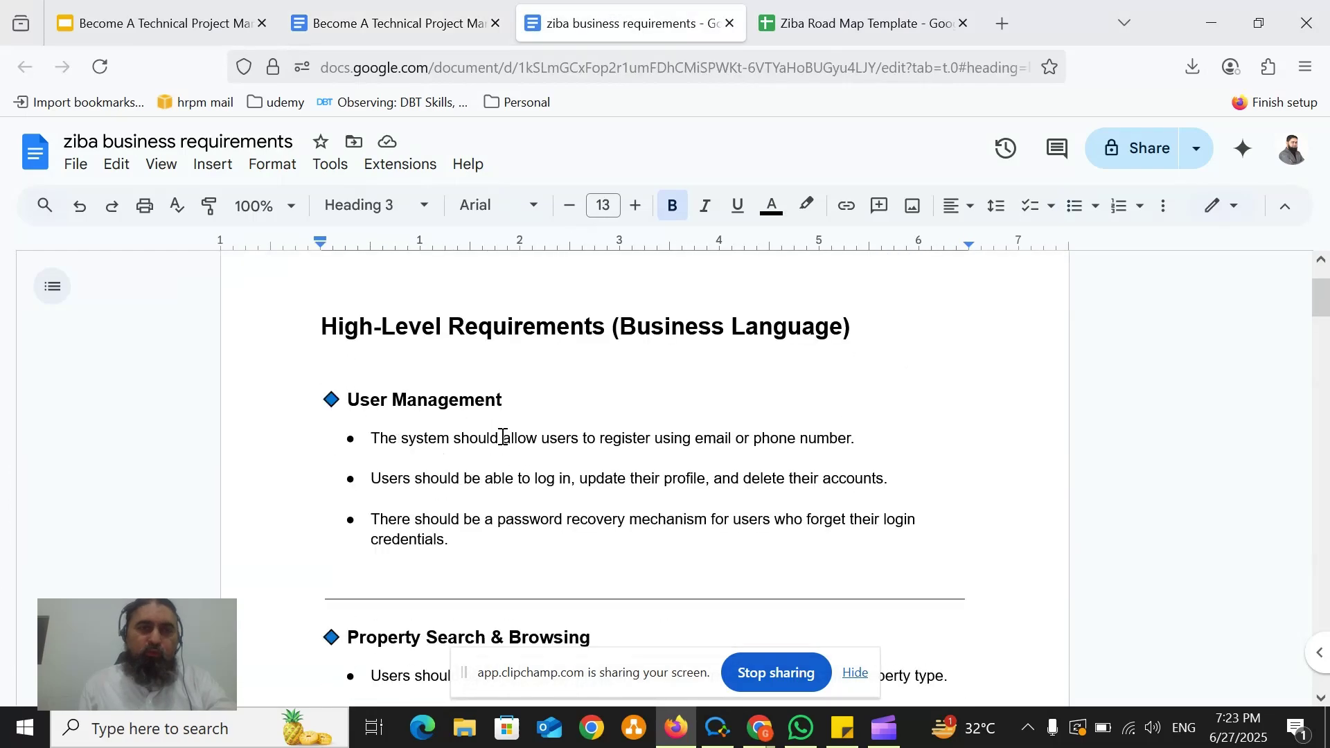
Step: In the Become A Technical Project Manager document, review Epic 1: User Management and highlight both user stories under User Sign-up & Login
click(409, 23)
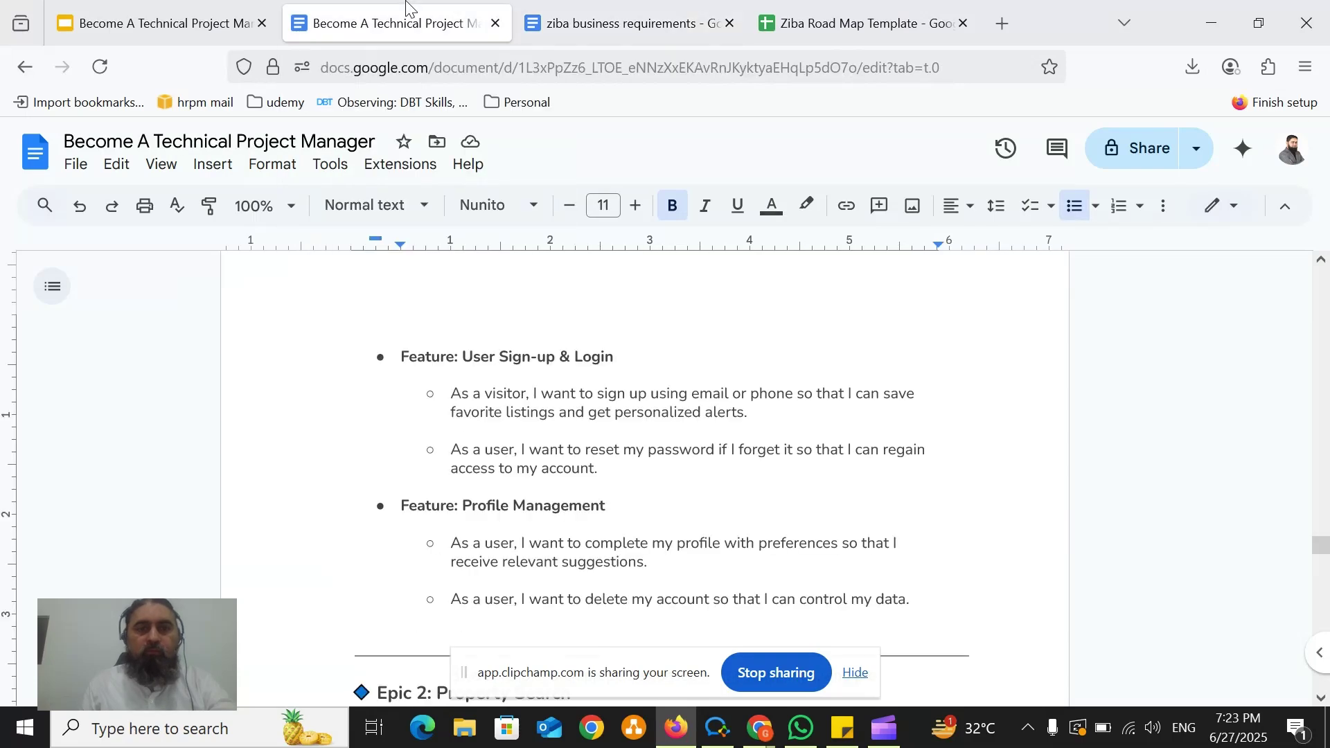
scroll(611, 405, up, 4)
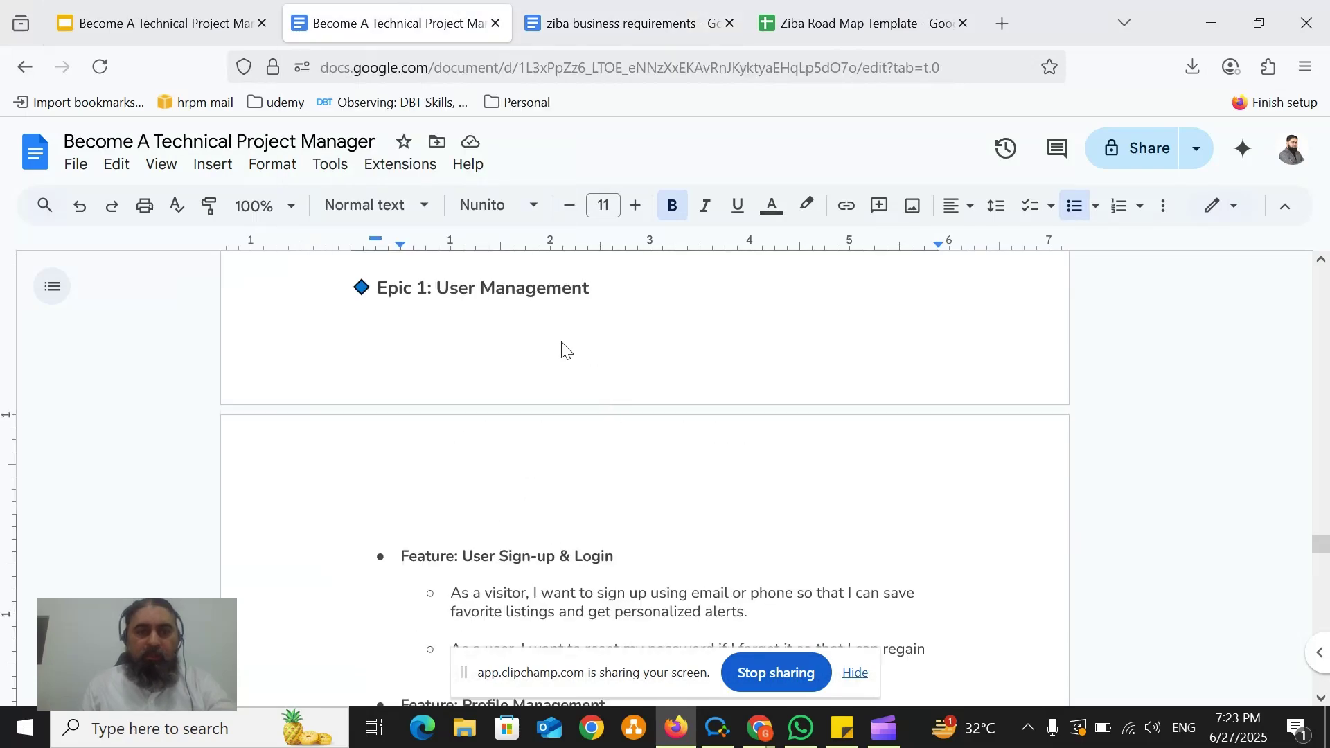
click(555, 289)
click(567, 552)
scroll(642, 508, down, 4)
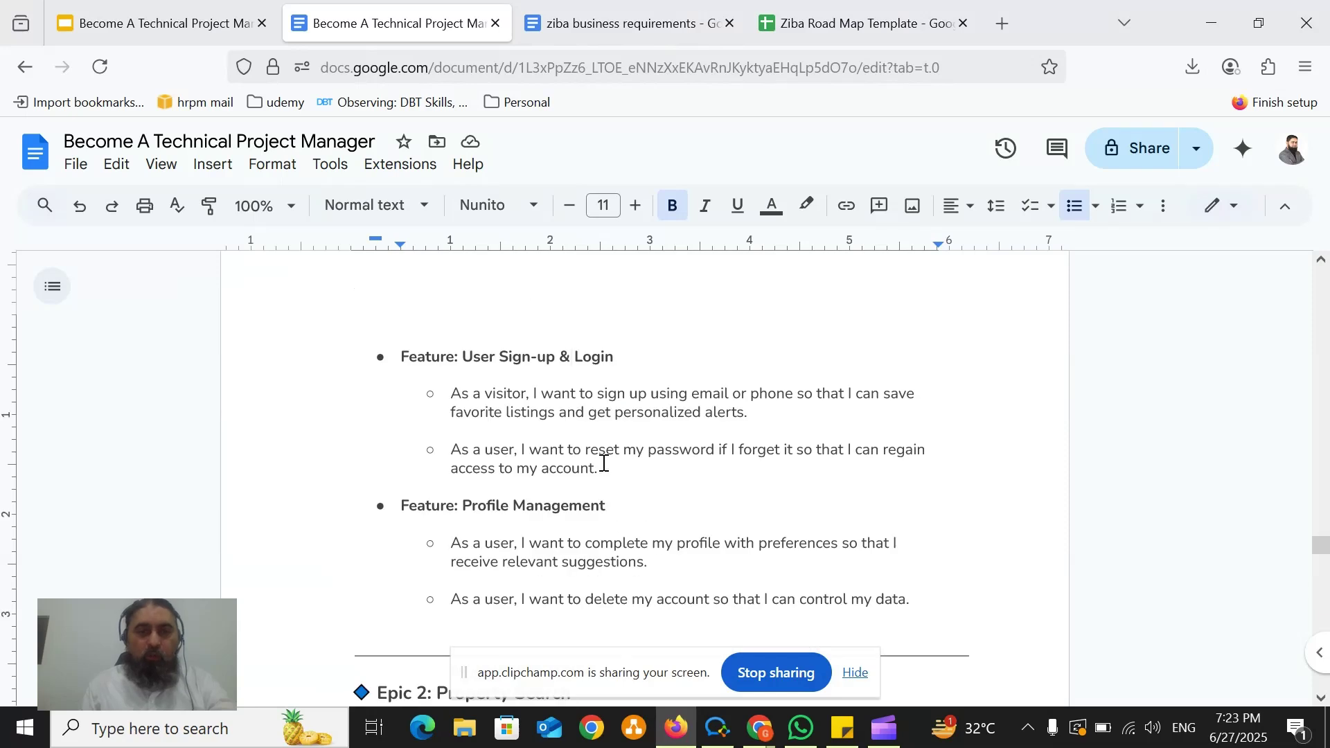
drag(603, 463, 456, 395)
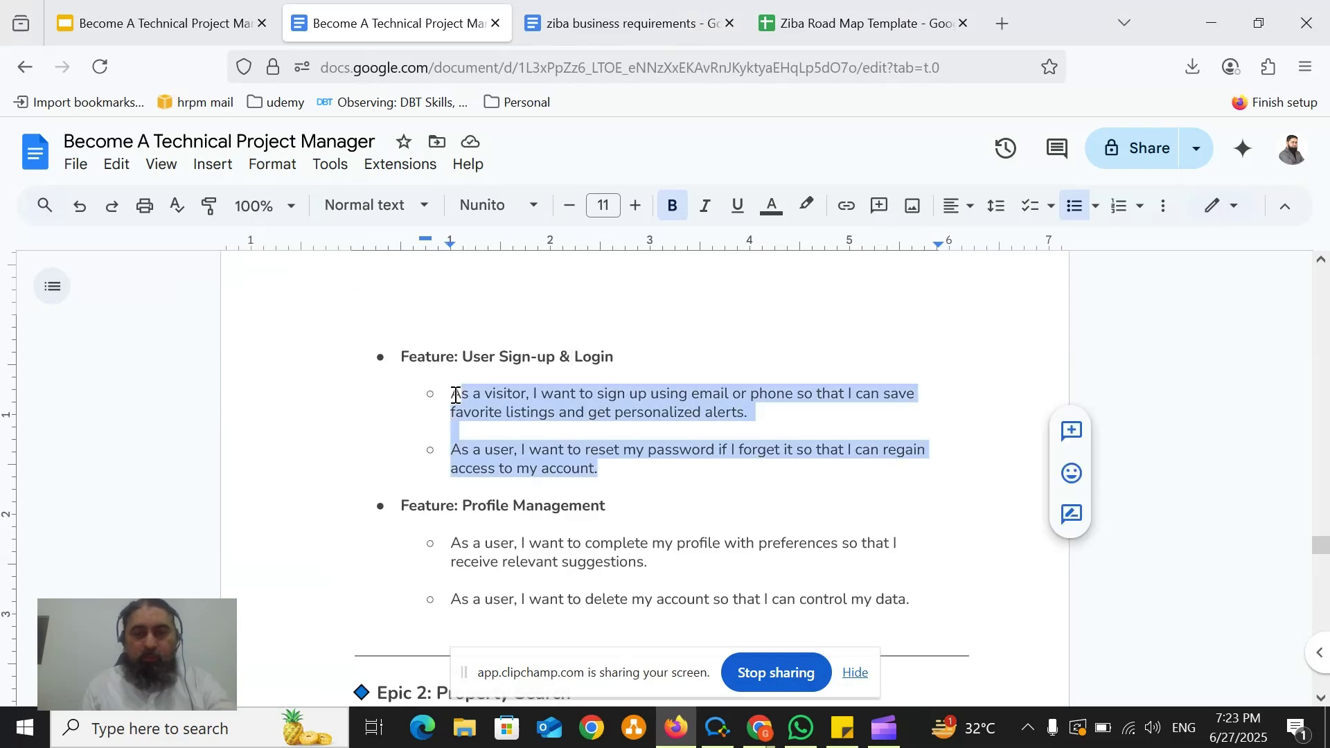
Step: Switch to Jira and look through the feature items in the My Scrum Project backlog
click(774, 744)
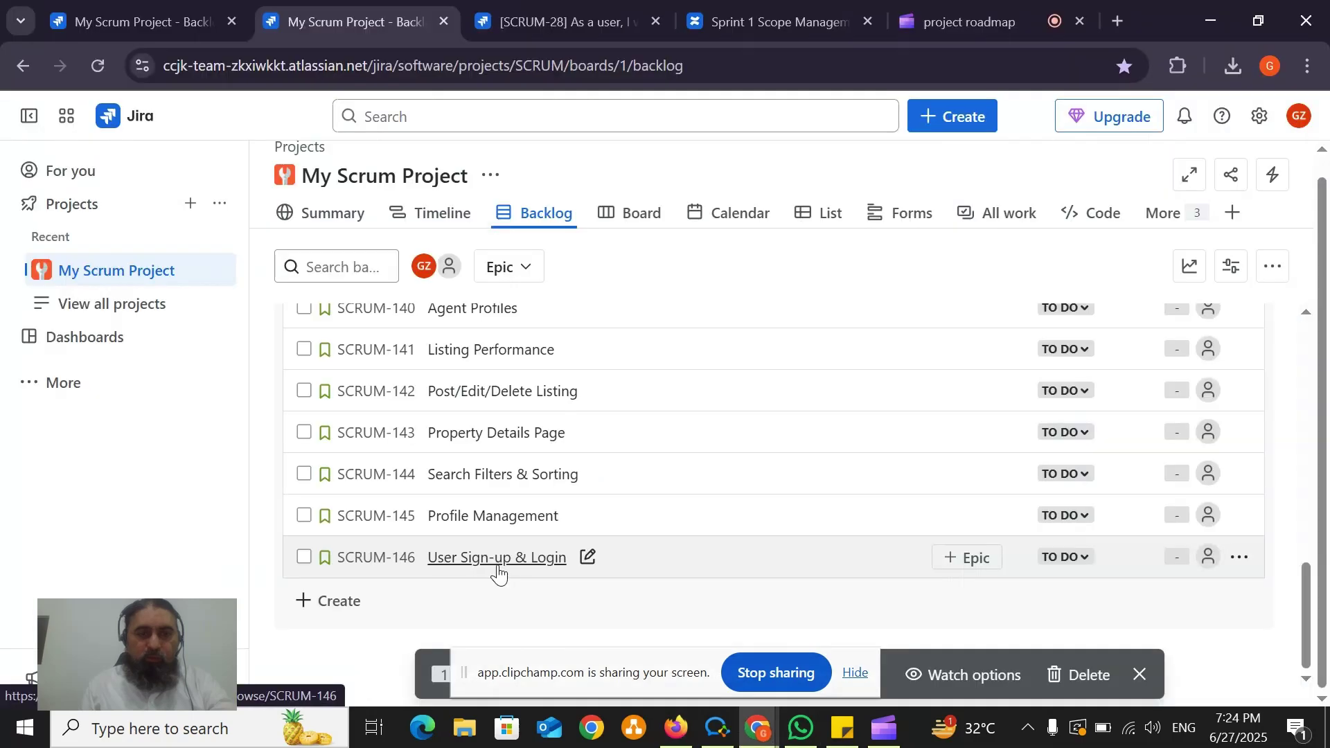
scroll(474, 567, up, 5)
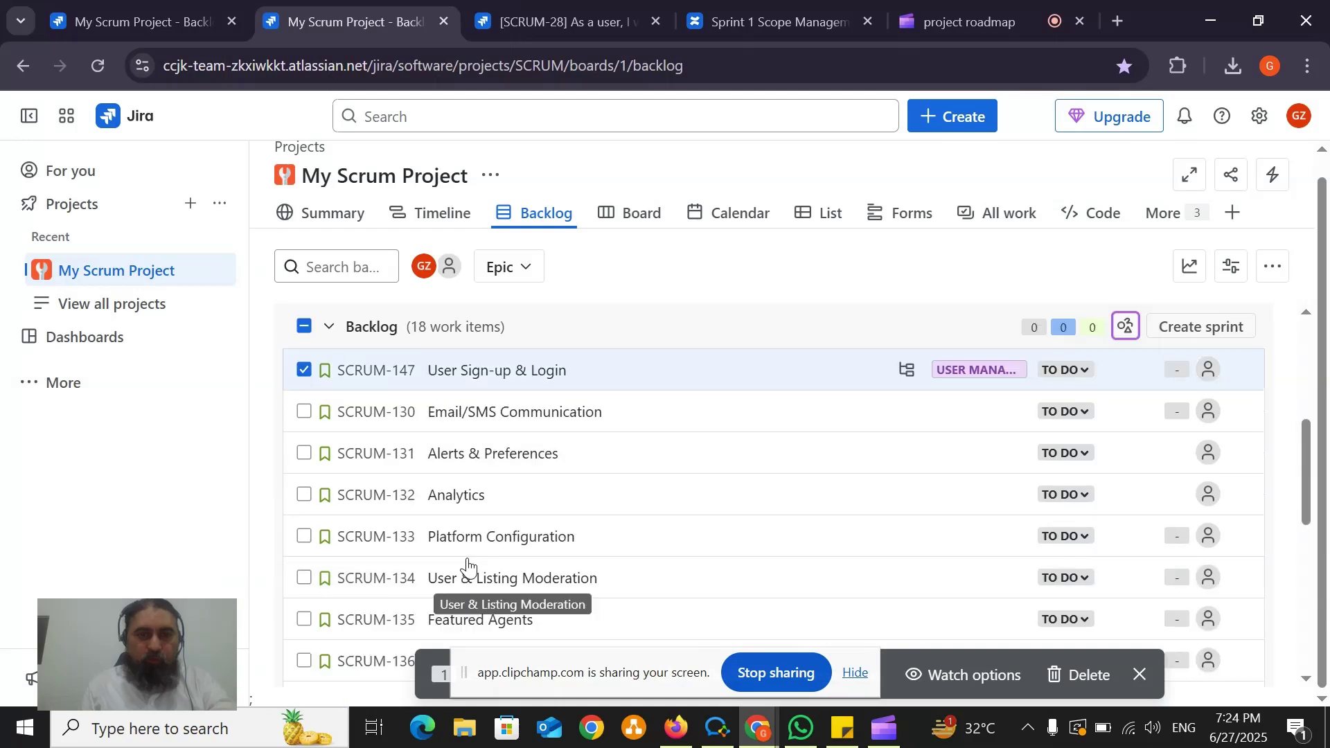
scroll(522, 573, down, 1)
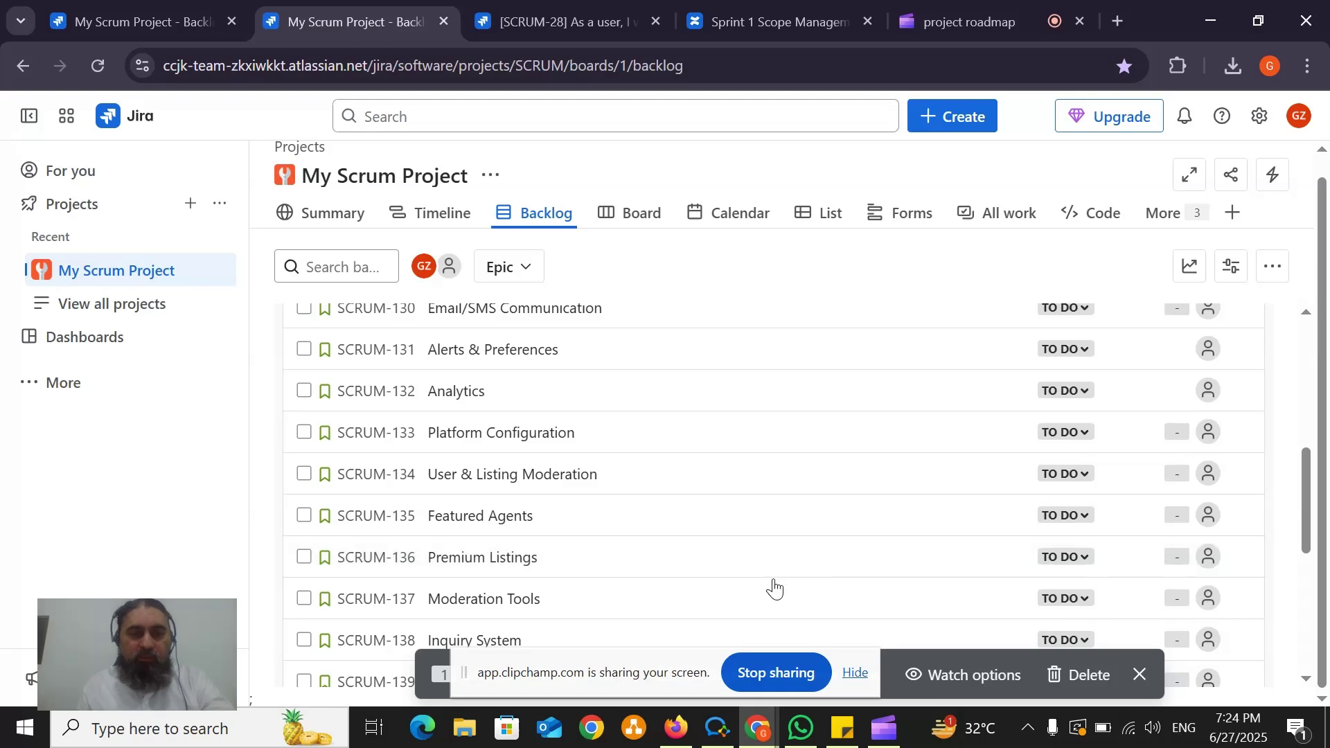
scroll(775, 589, down, 5)
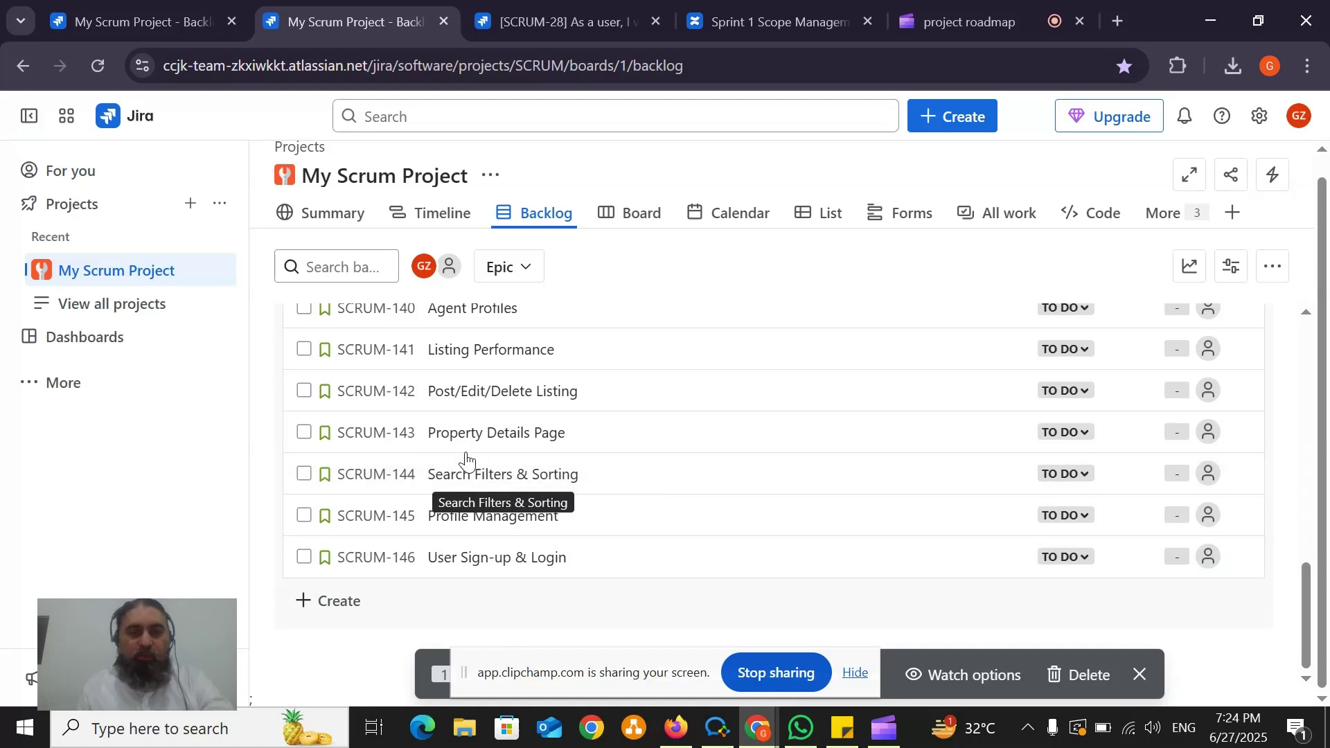
scroll(541, 388, up, 3)
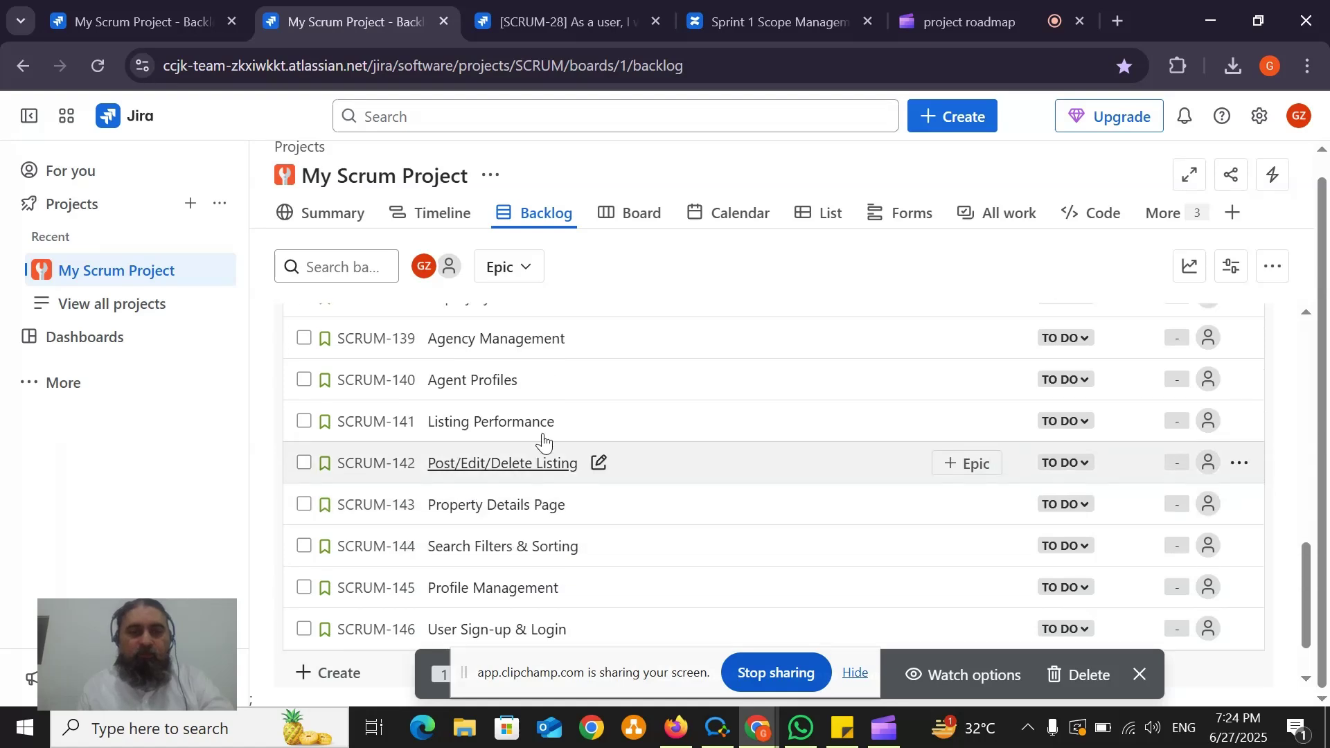
scroll(596, 495, up, 3)
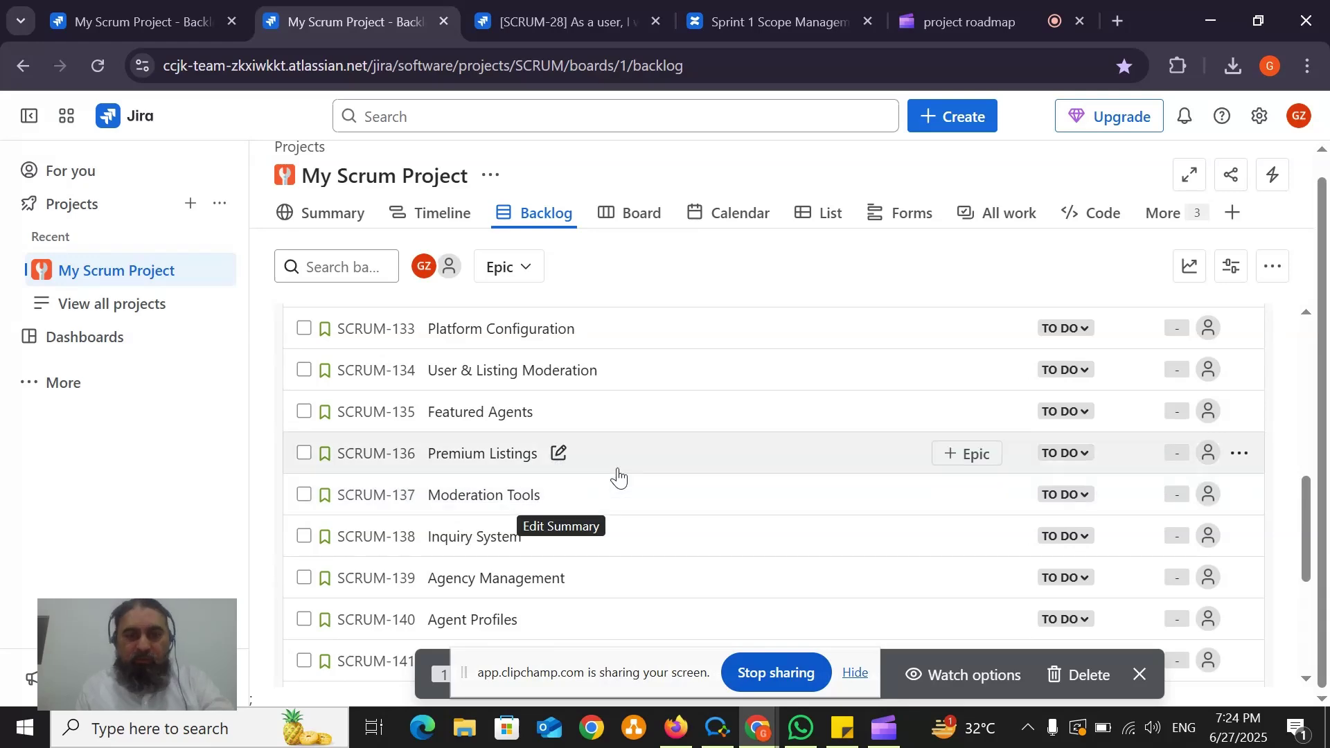
Step: Switch to the Ziba Road Map Template spreadsheet and examine the User Registration & Login feature planned for January
key(alt+Tab)
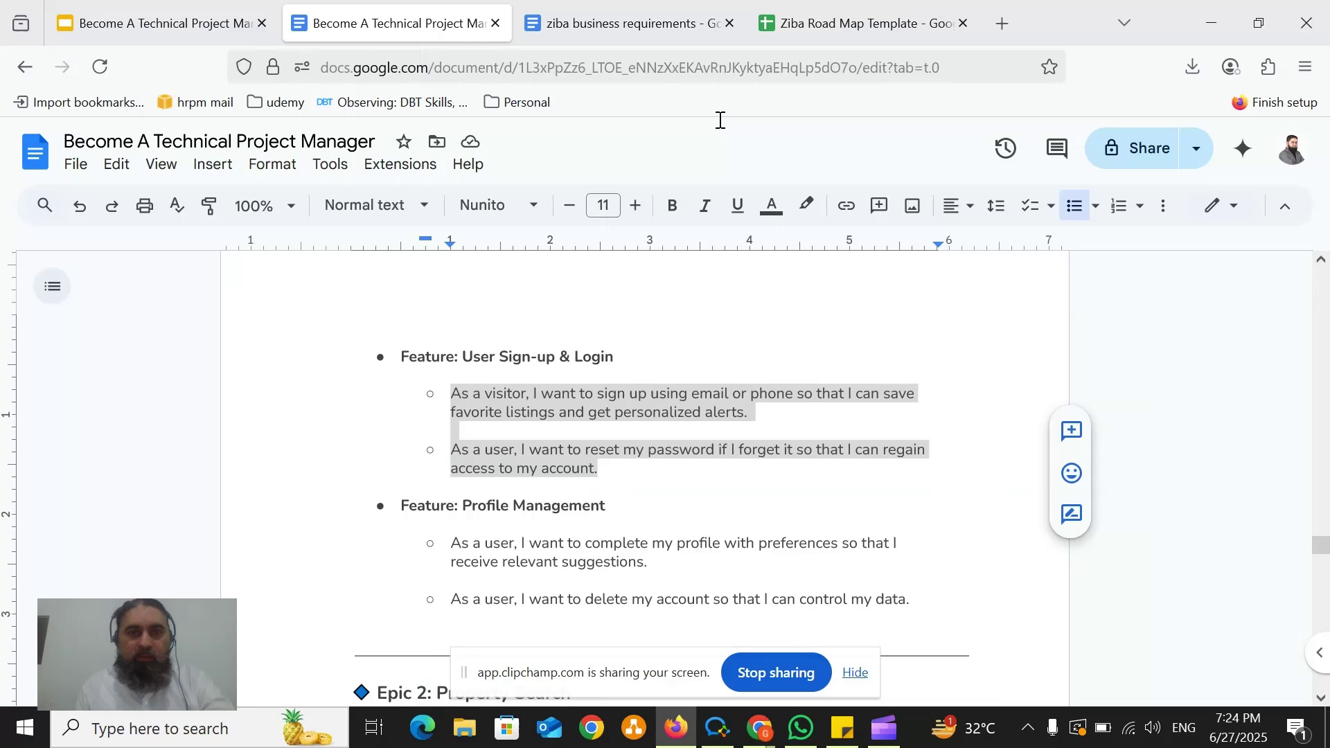
click(832, 24)
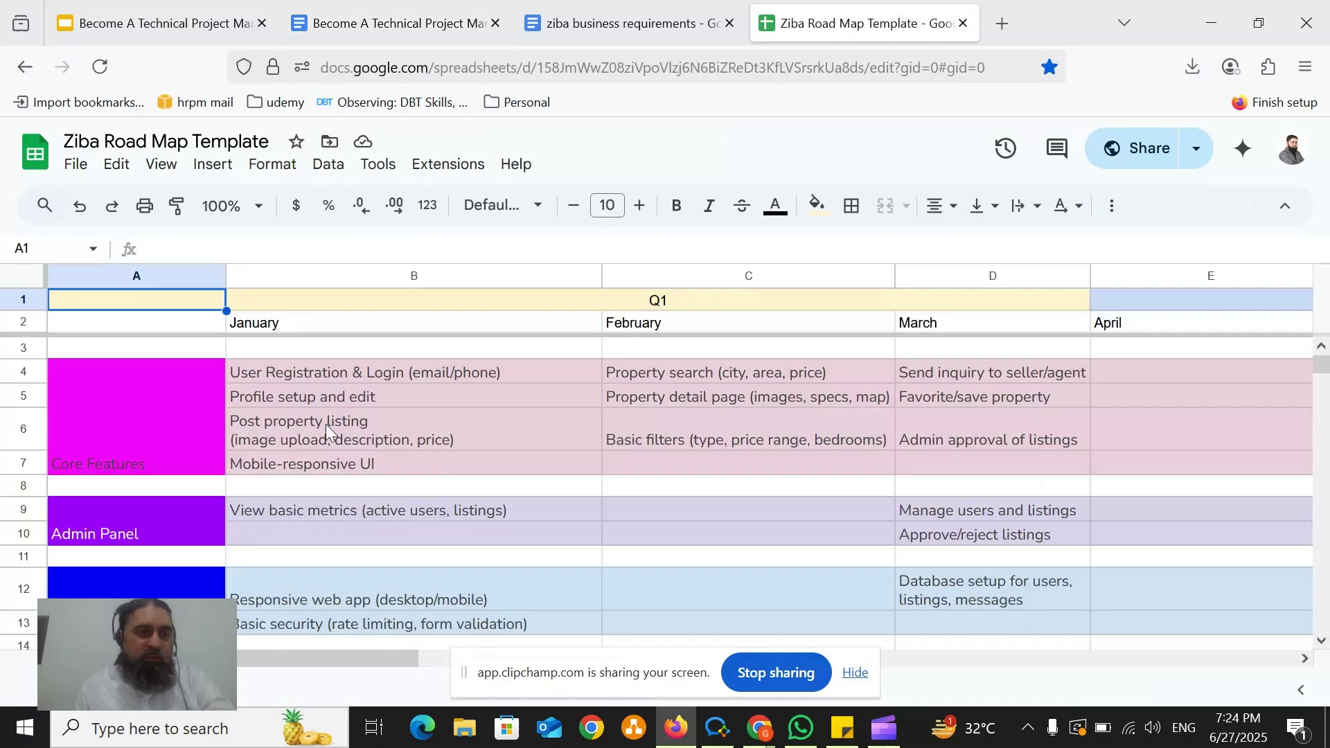
click(319, 374)
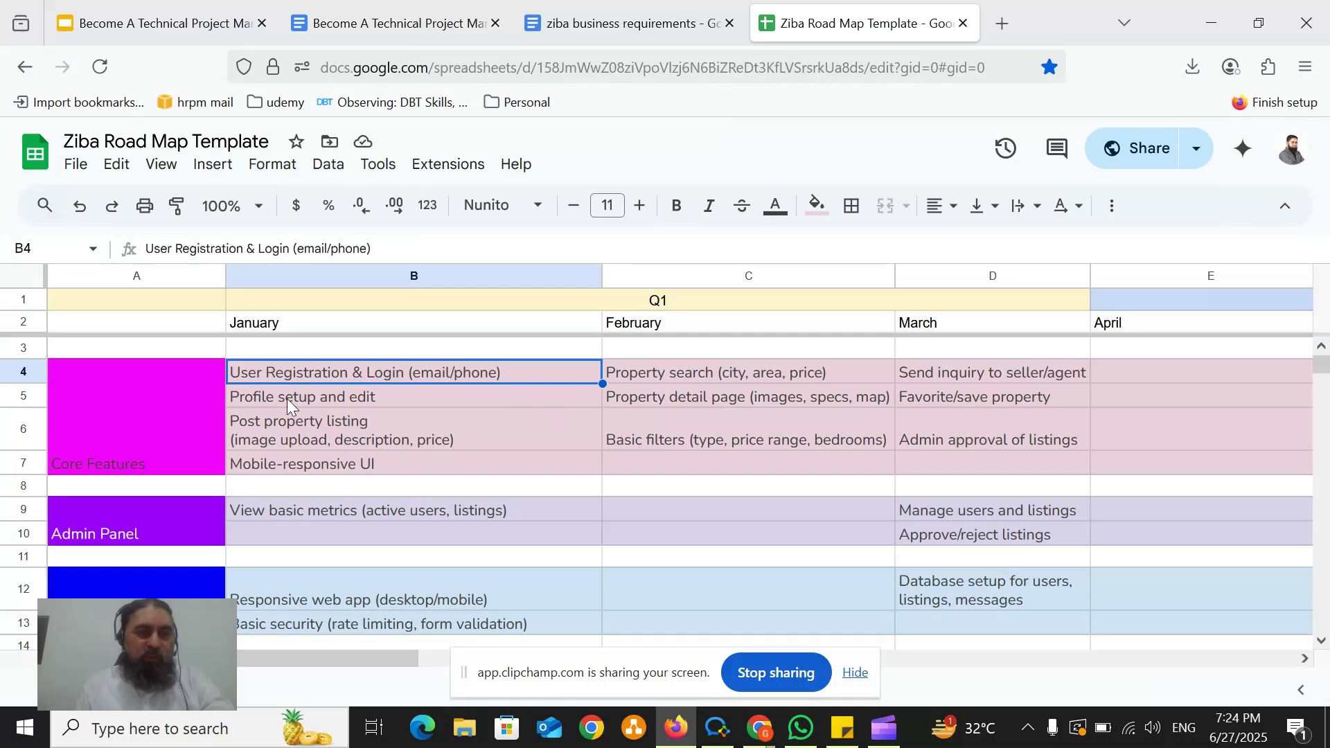
scroll(440, 404, down, 5)
scroll(438, 414, up, 5)
Step: Examine the roadmap's feature categories in column A, from Core Features and Admin Panel down to Admin Improvements
click(143, 428)
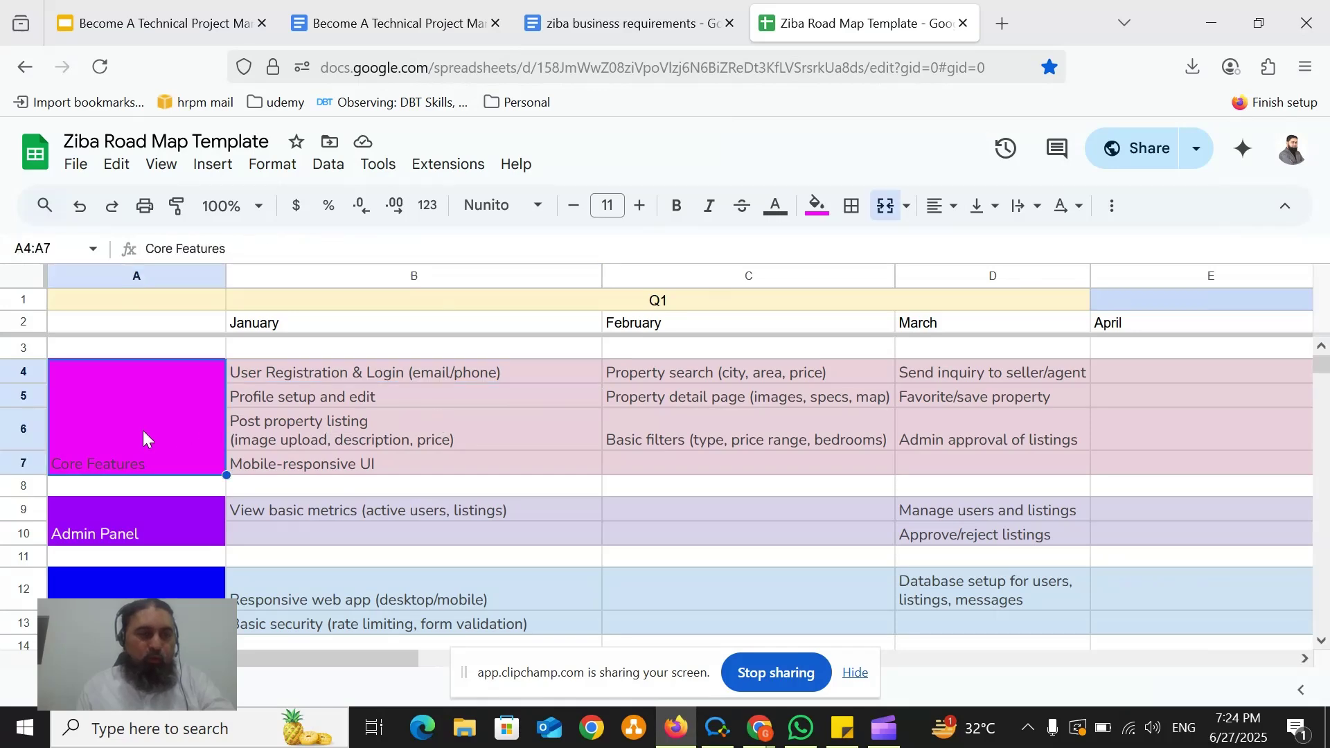
click(190, 519)
scroll(196, 517, down, 3)
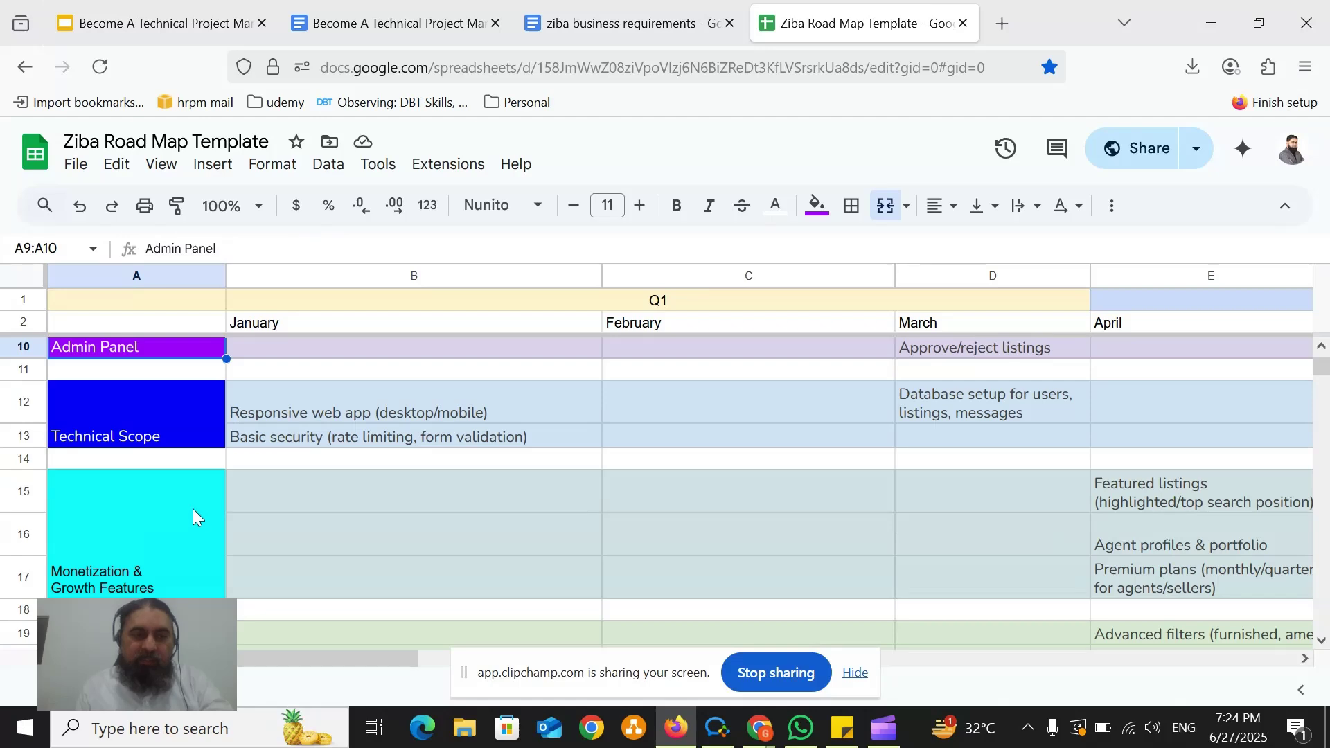
click(192, 509)
scroll(193, 509, down, 2)
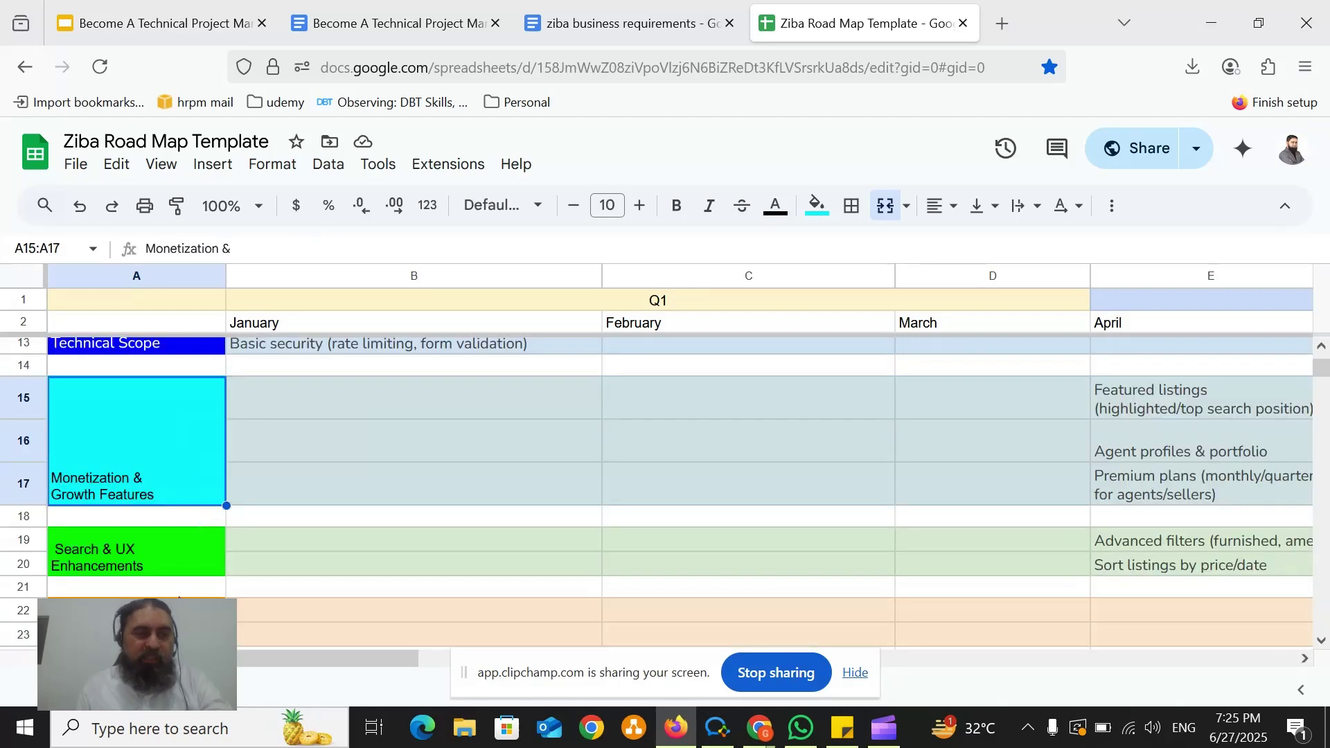
click(187, 613)
scroll(187, 555, down, 3)
scroll(195, 506, up, 5)
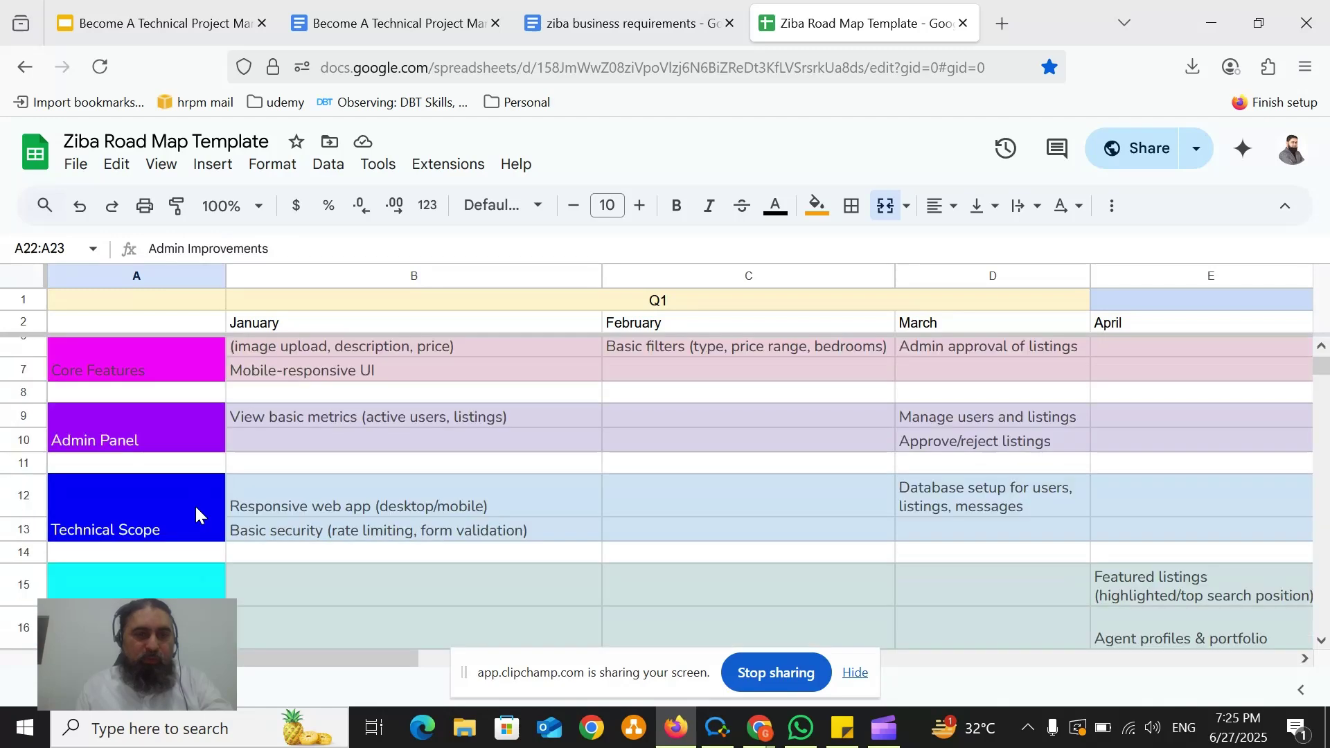
Step: Examine how the roadmap's timeline is divided into months and quarters, checking the January, Q1 and Q2 headers
click(331, 318)
click(667, 303)
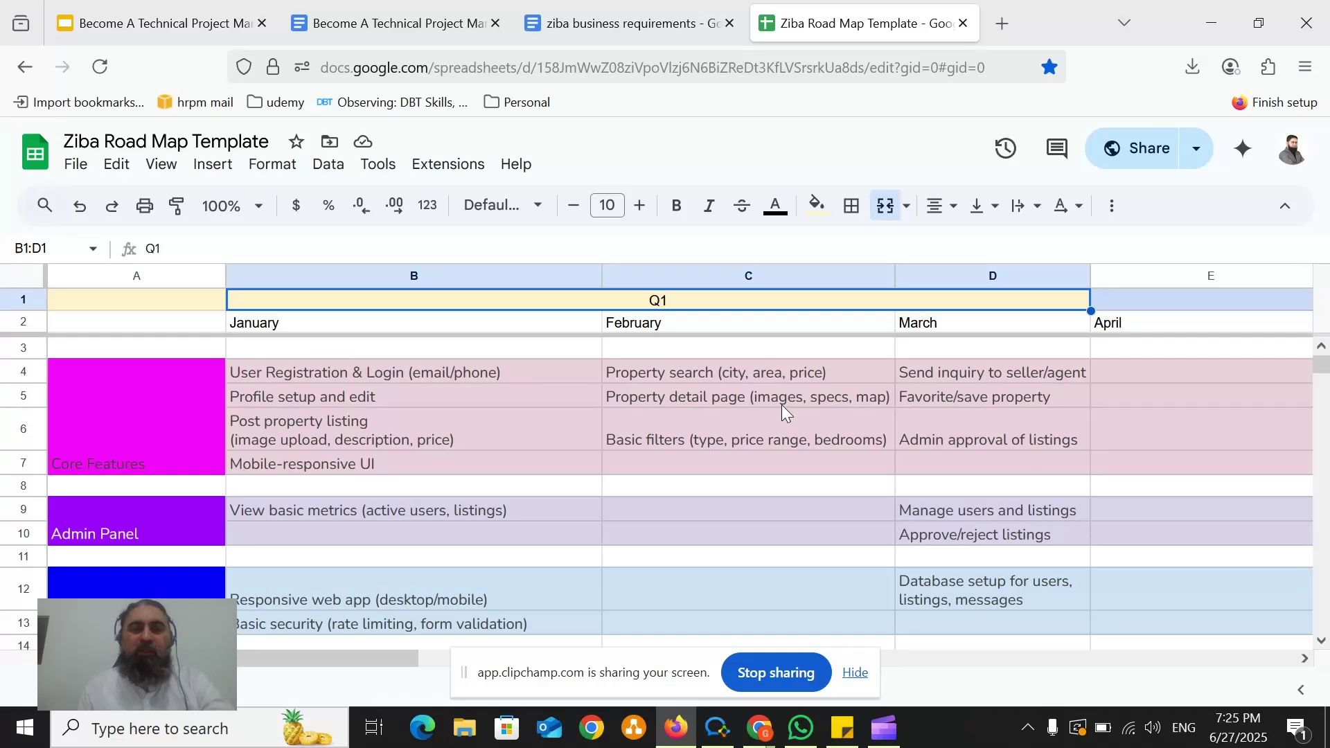
scroll(782, 405, right, 5)
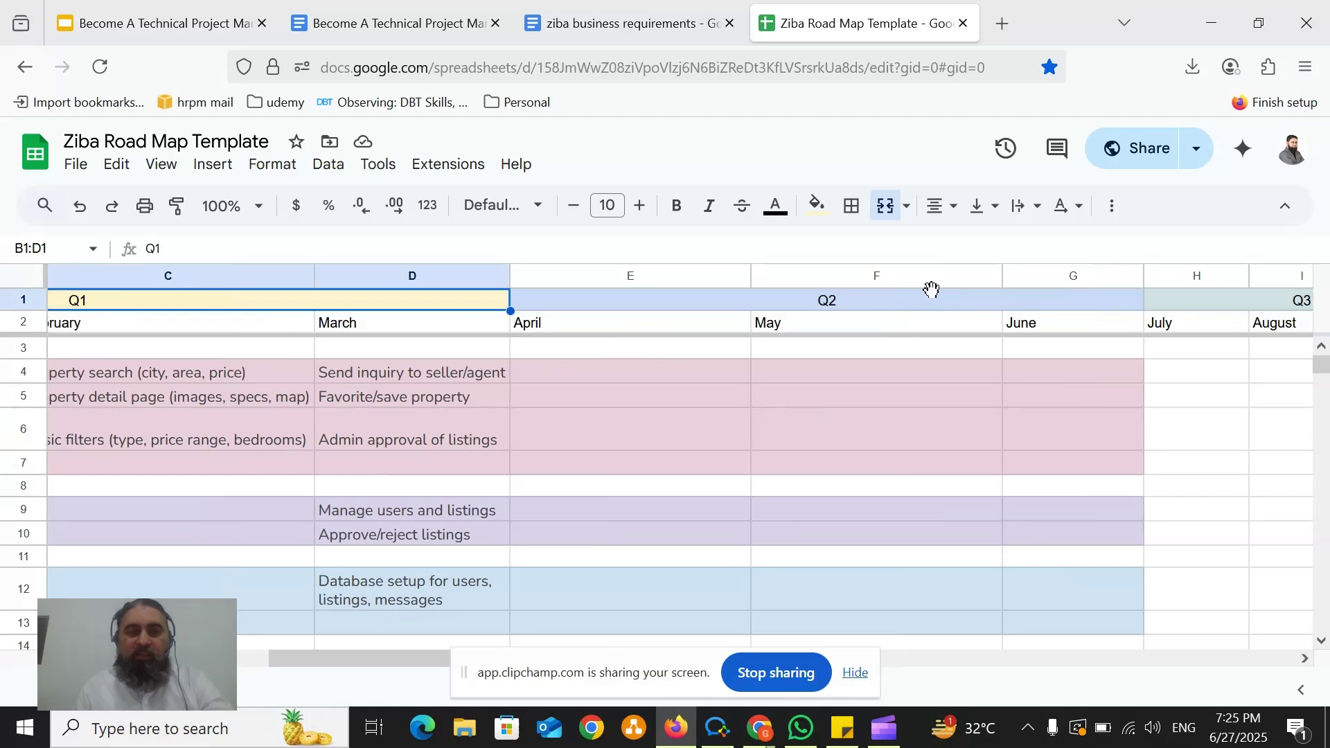
click(927, 299)
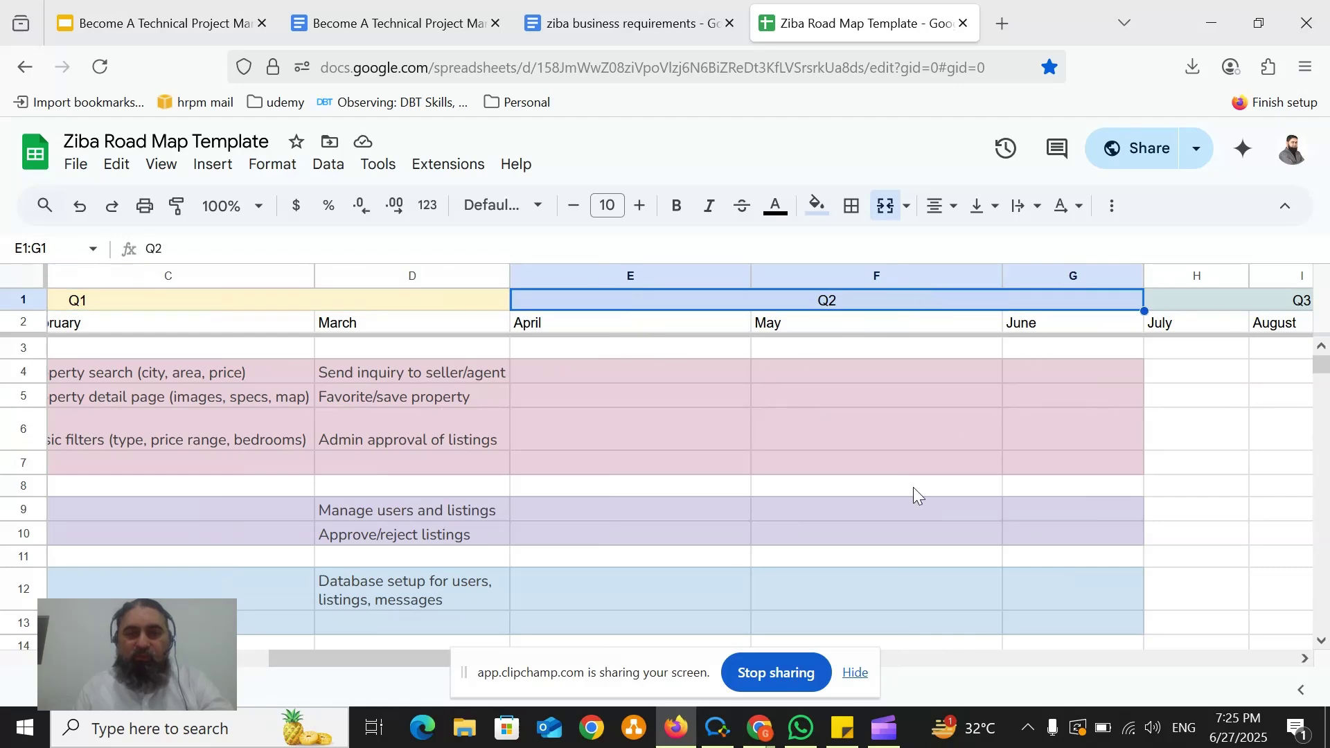
scroll(913, 487, down, 2)
scroll(913, 488, up, 2)
scroll(914, 488, left, 5)
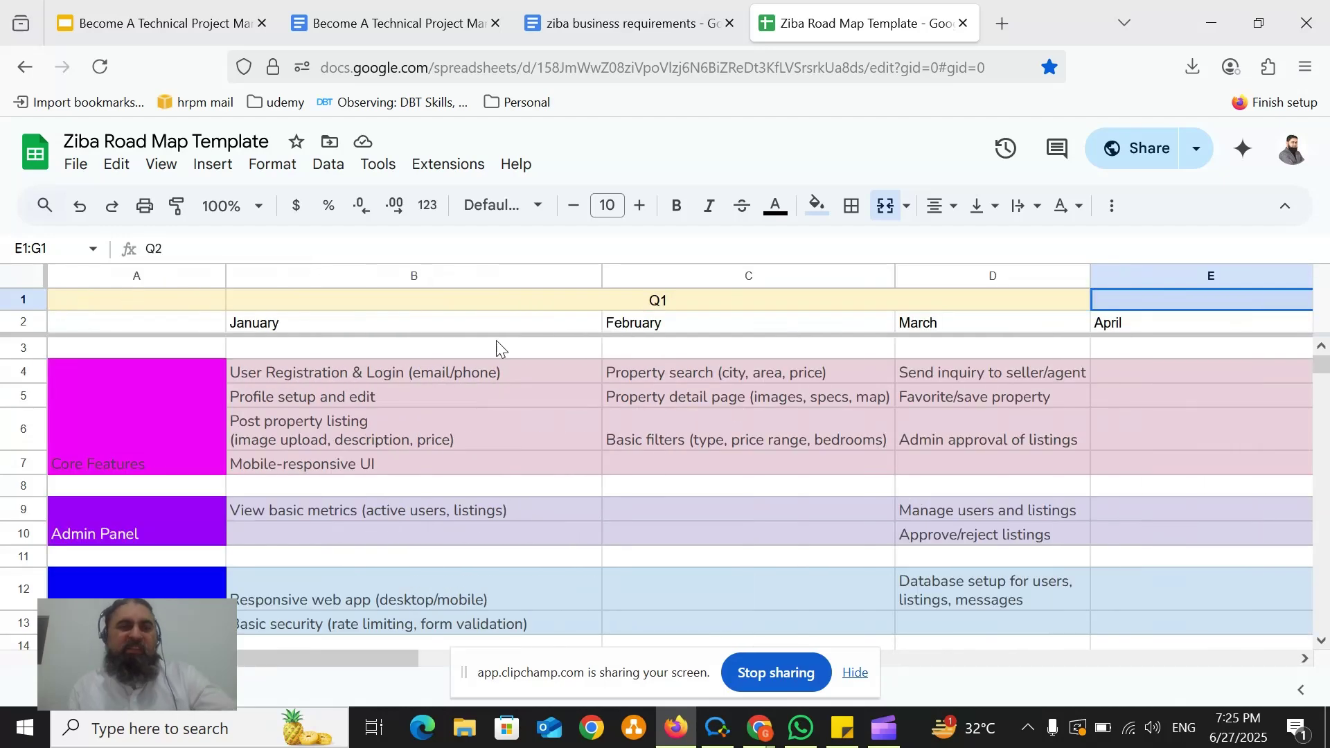
Step: Inspect the features planned in the January column, including registration, profile setup, property listing and basic metrics
click(423, 315)
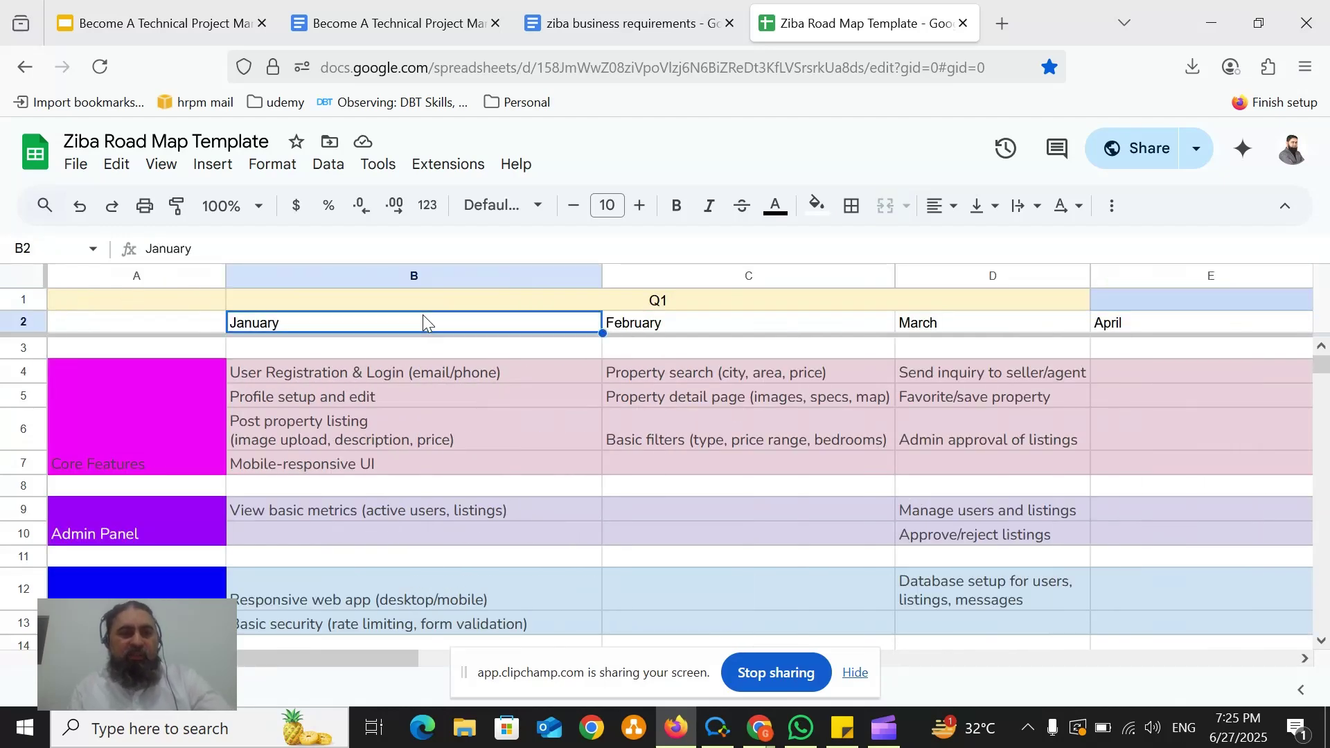
click(416, 276)
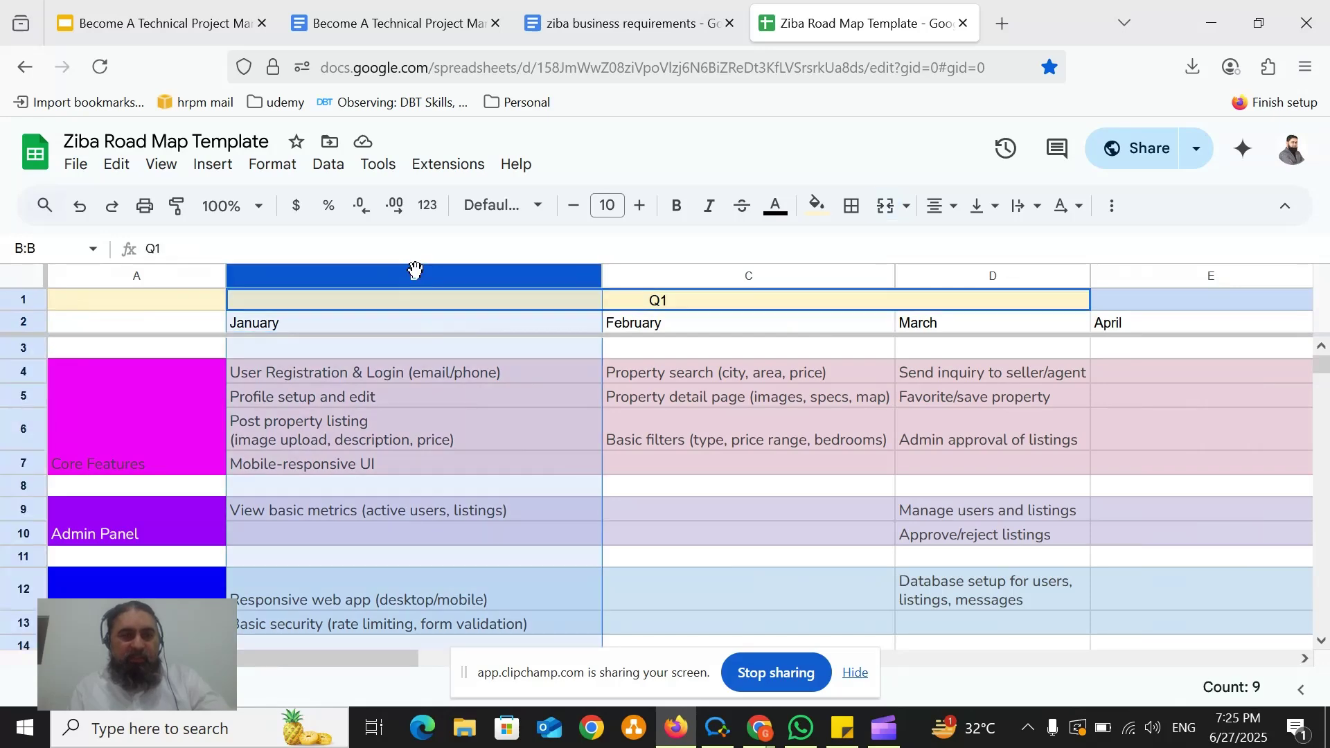
scroll(409, 388, down, 2)
scroll(409, 388, up, 2)
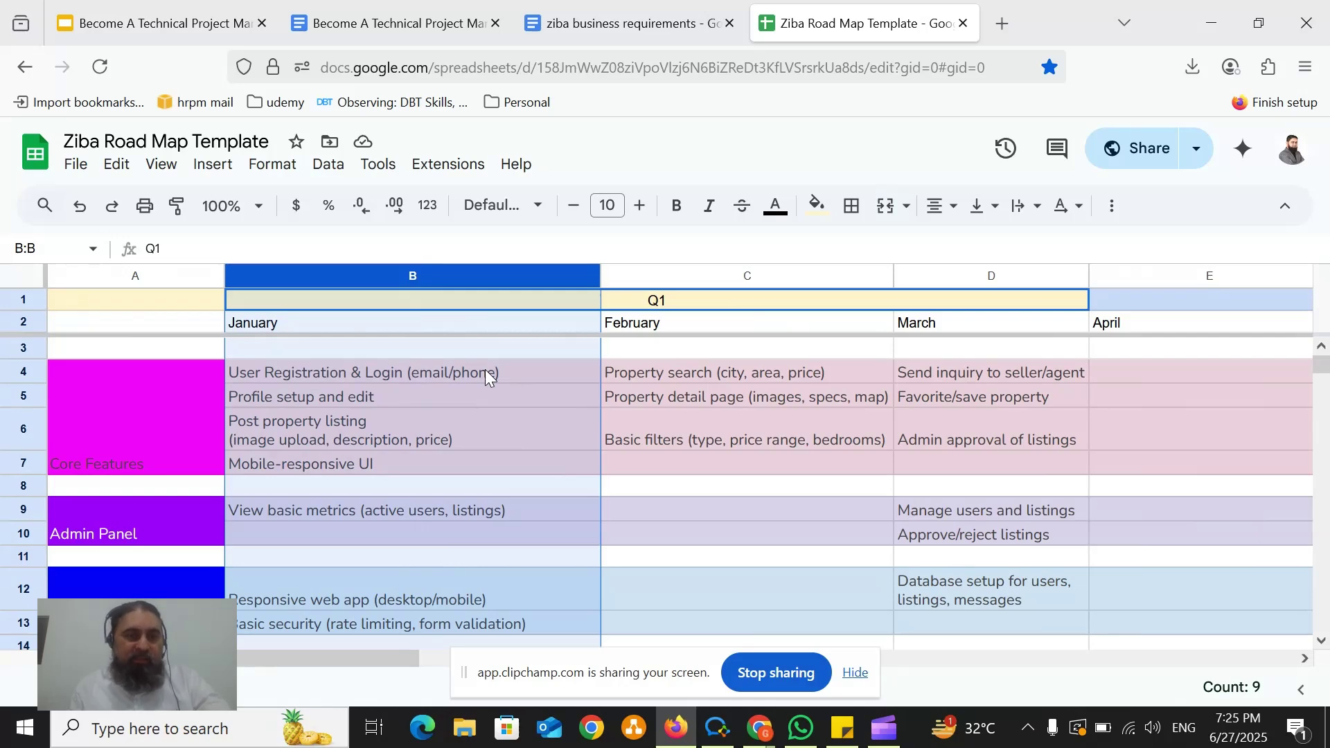
click(485, 371)
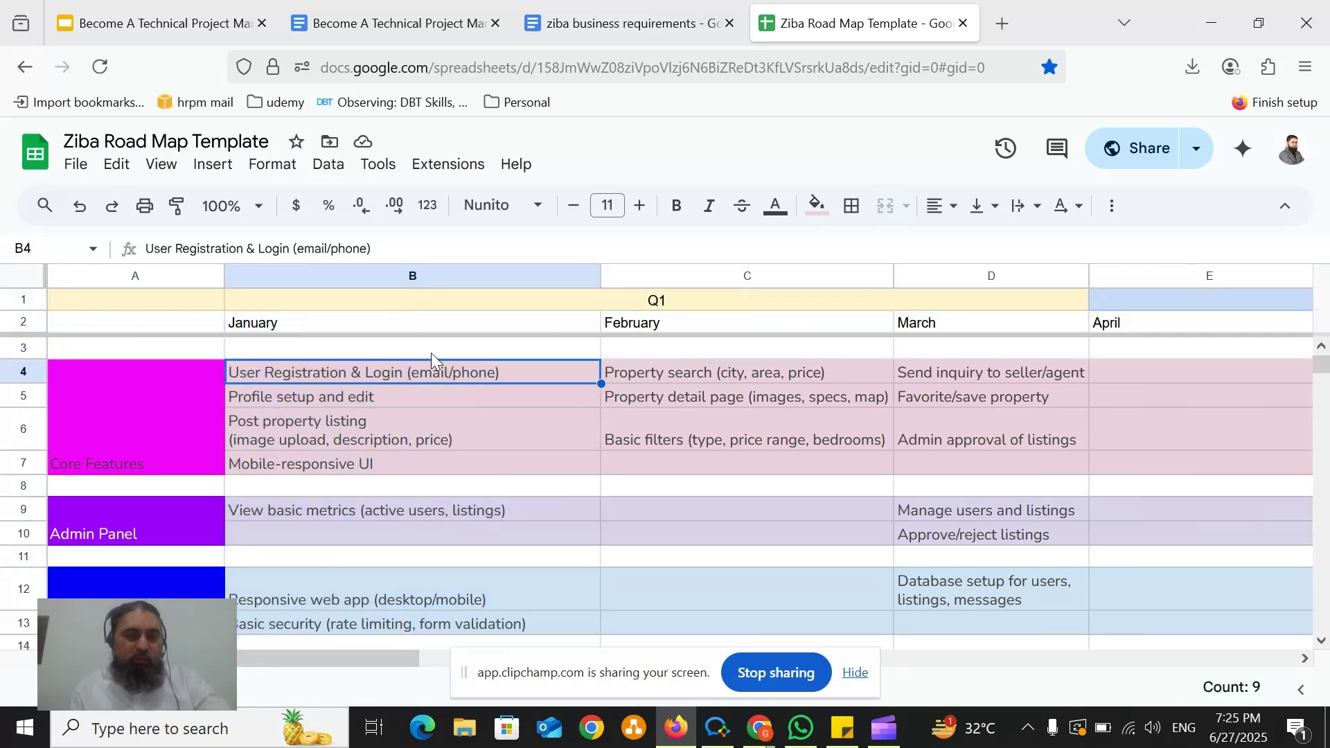
click(359, 400)
click(310, 425)
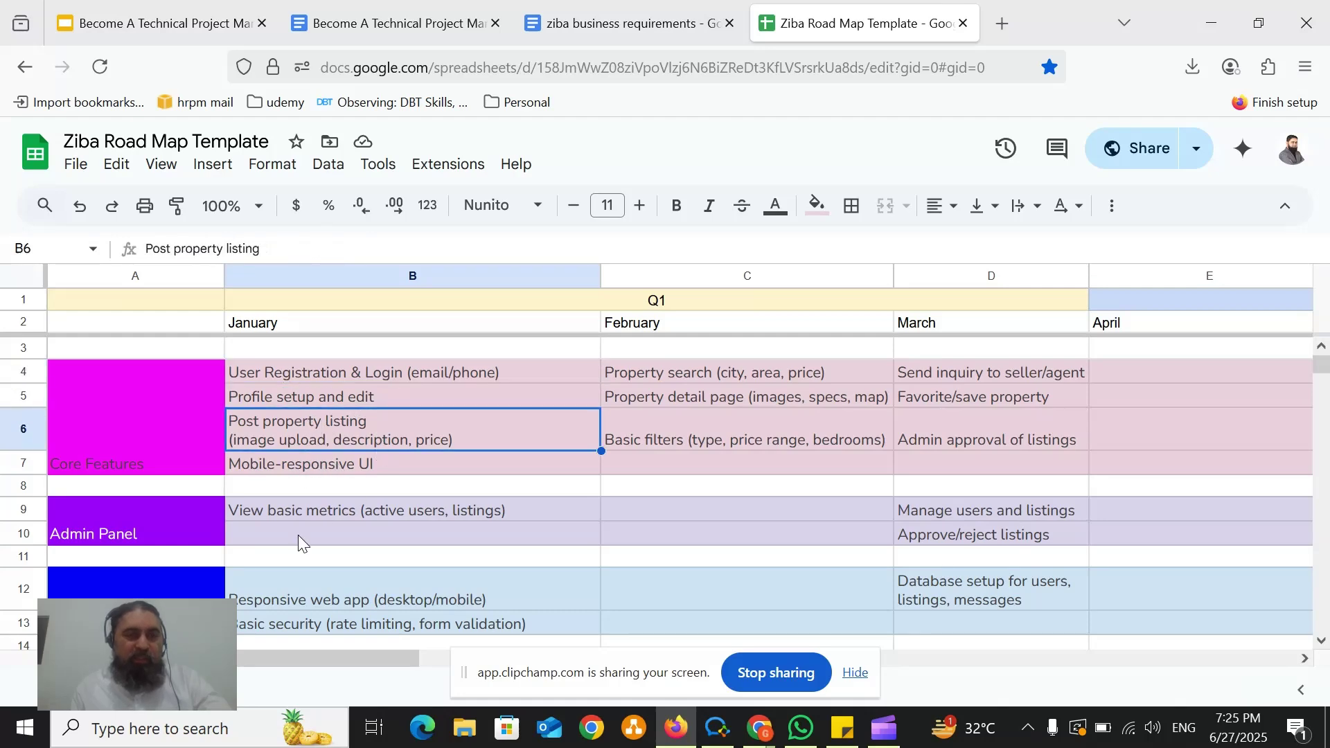
scroll(297, 535, down, 2)
click(408, 414)
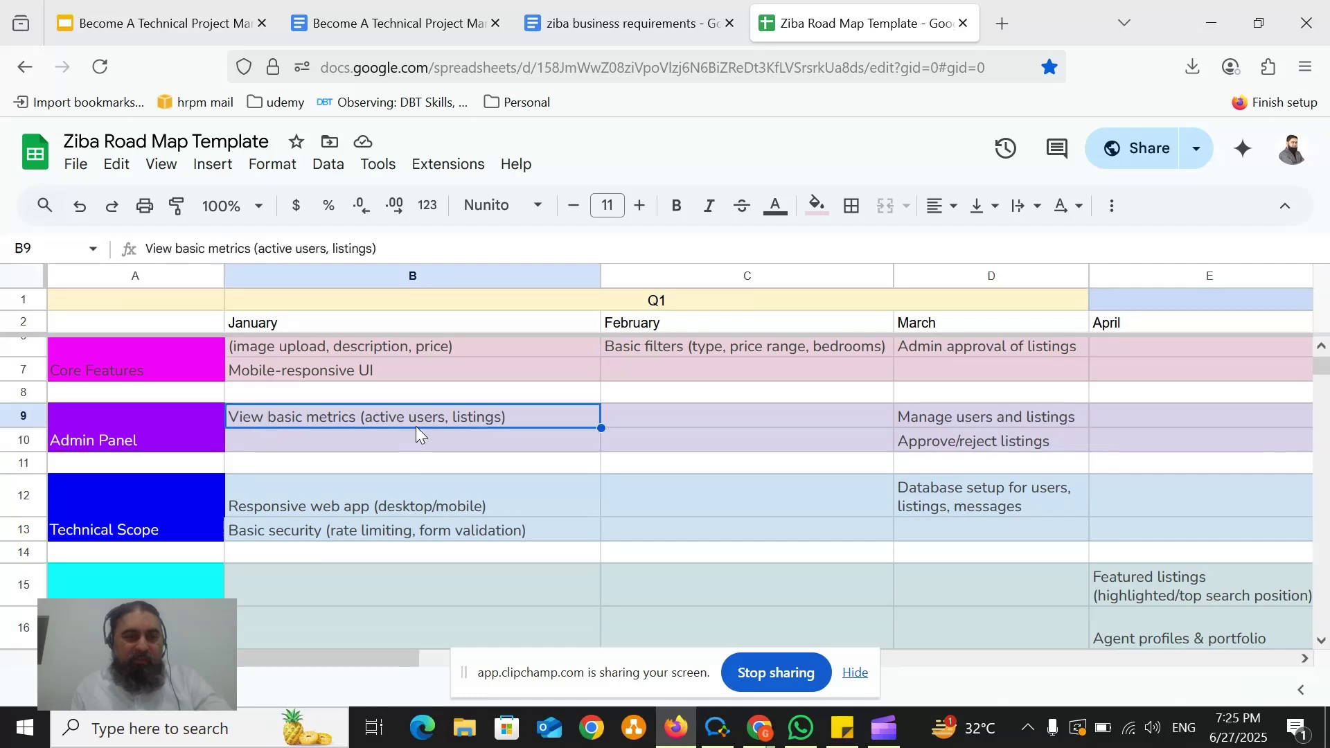
scroll(451, 459, up, 2)
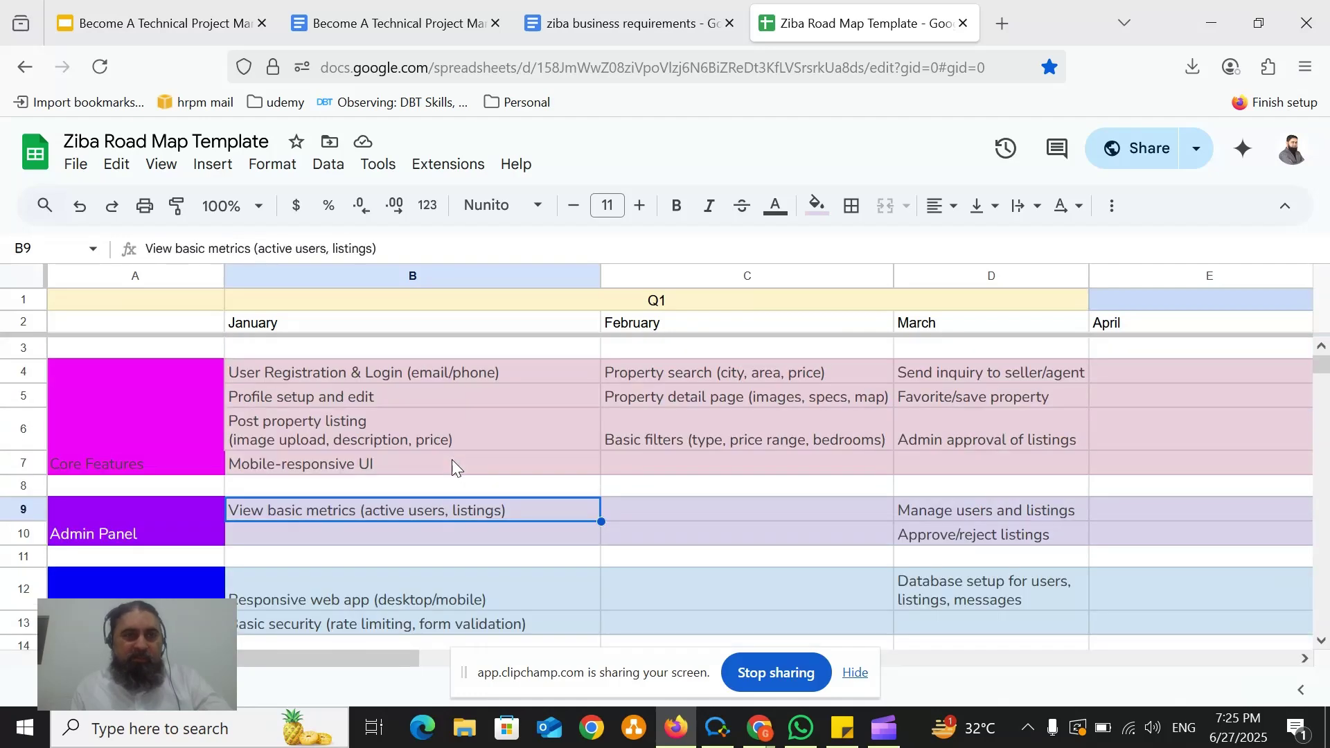
Step: Return to the Become A Technical Project Manager document and review the features listed under User Management and Property Search
click(399, 22)
click(540, 412)
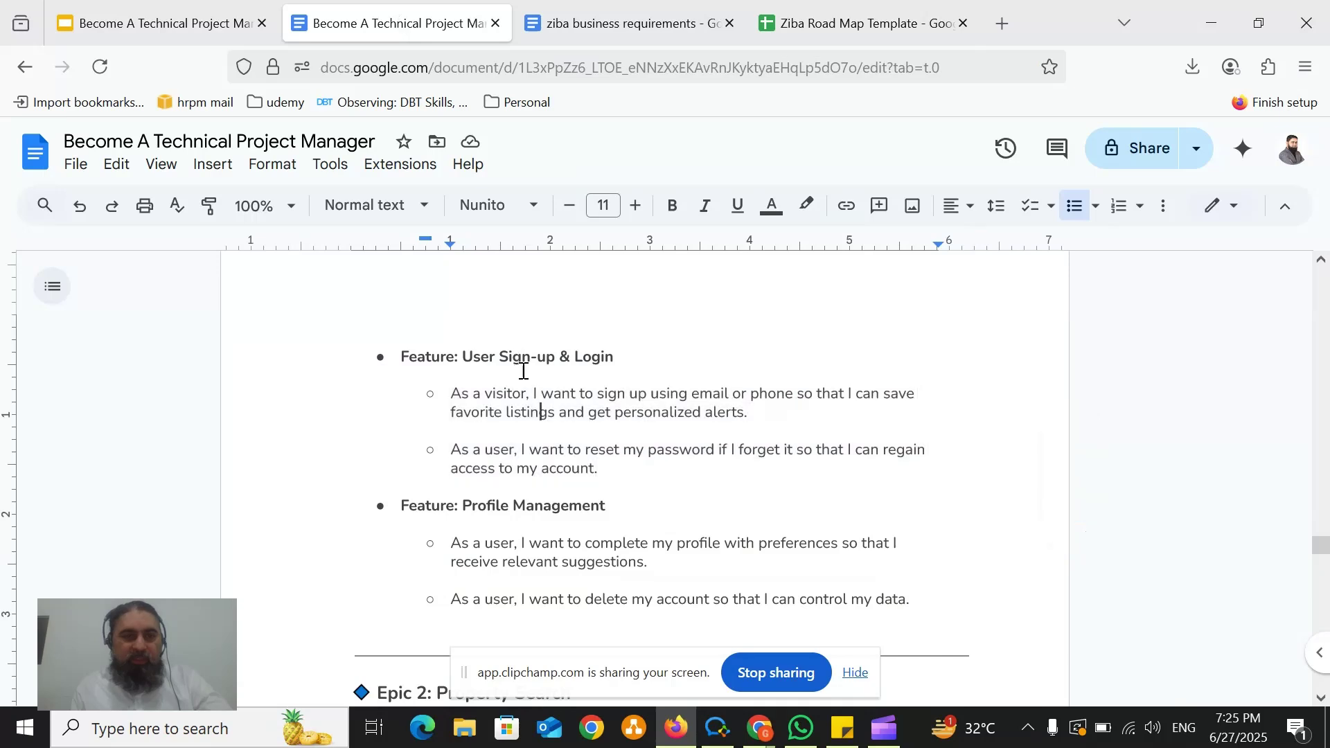
click(549, 501)
scroll(549, 499, down, 5)
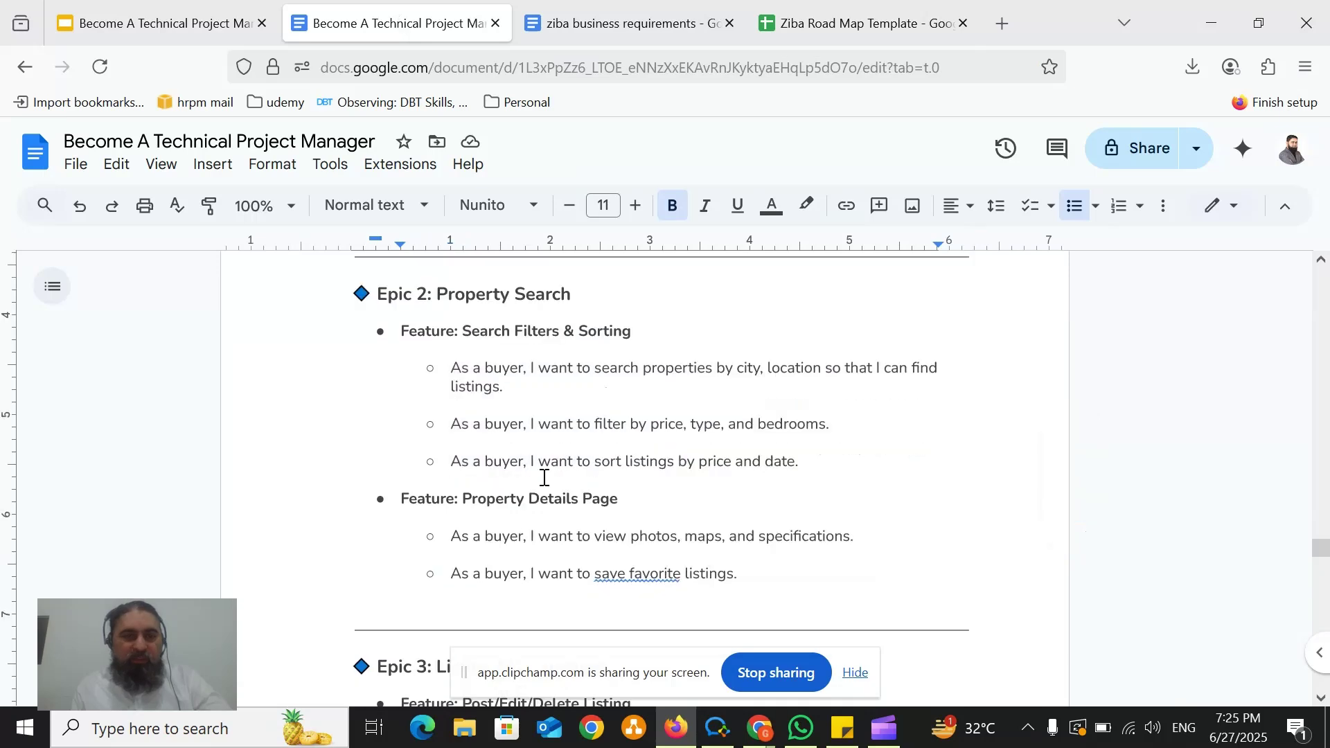
click(540, 332)
click(555, 496)
Step: Go back to the roadmap spreadsheet and check the February property detail page and January user registration entries
click(859, 22)
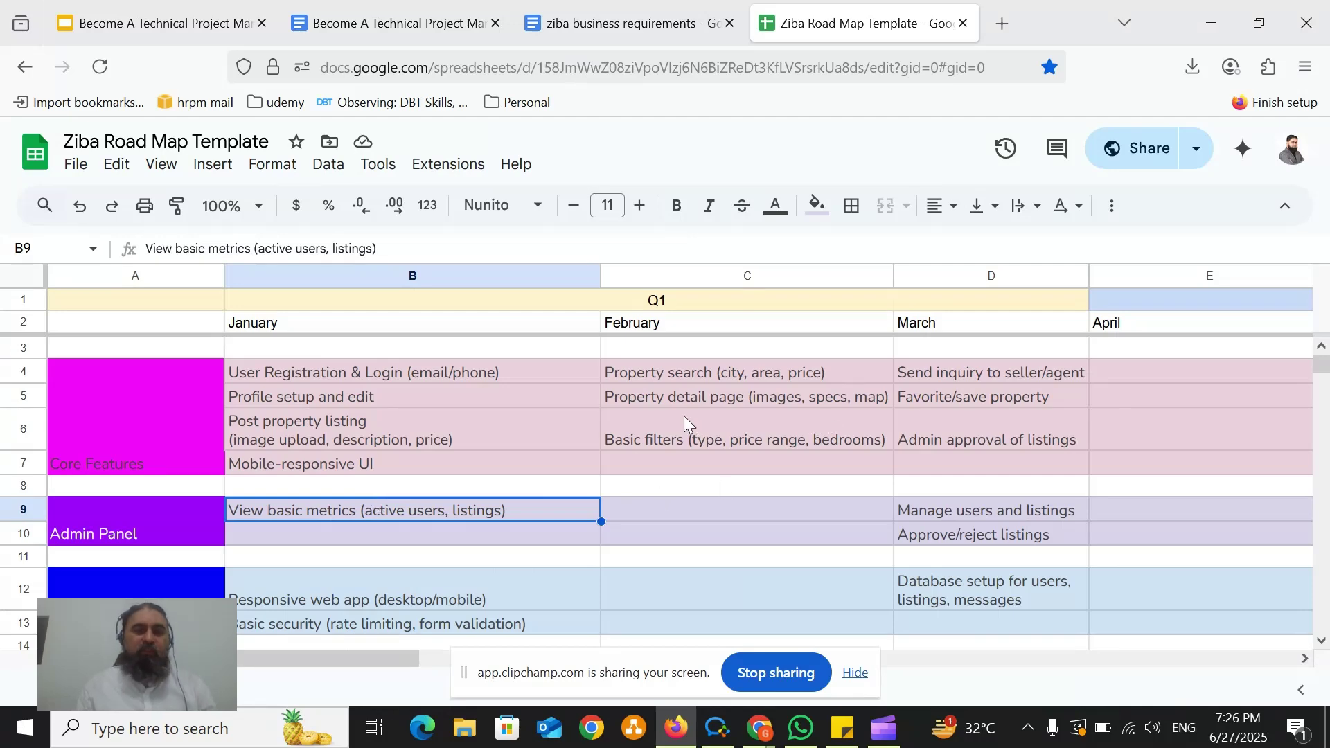
click(692, 396)
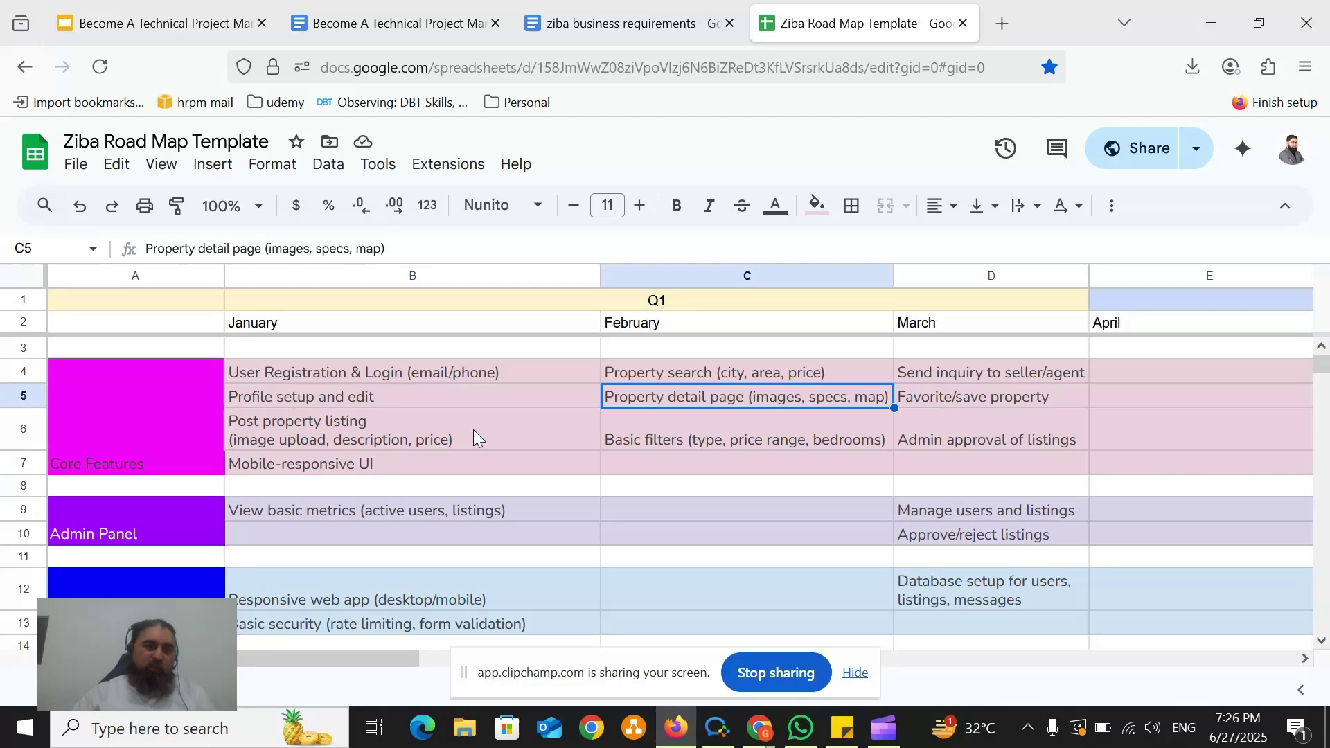
click(524, 378)
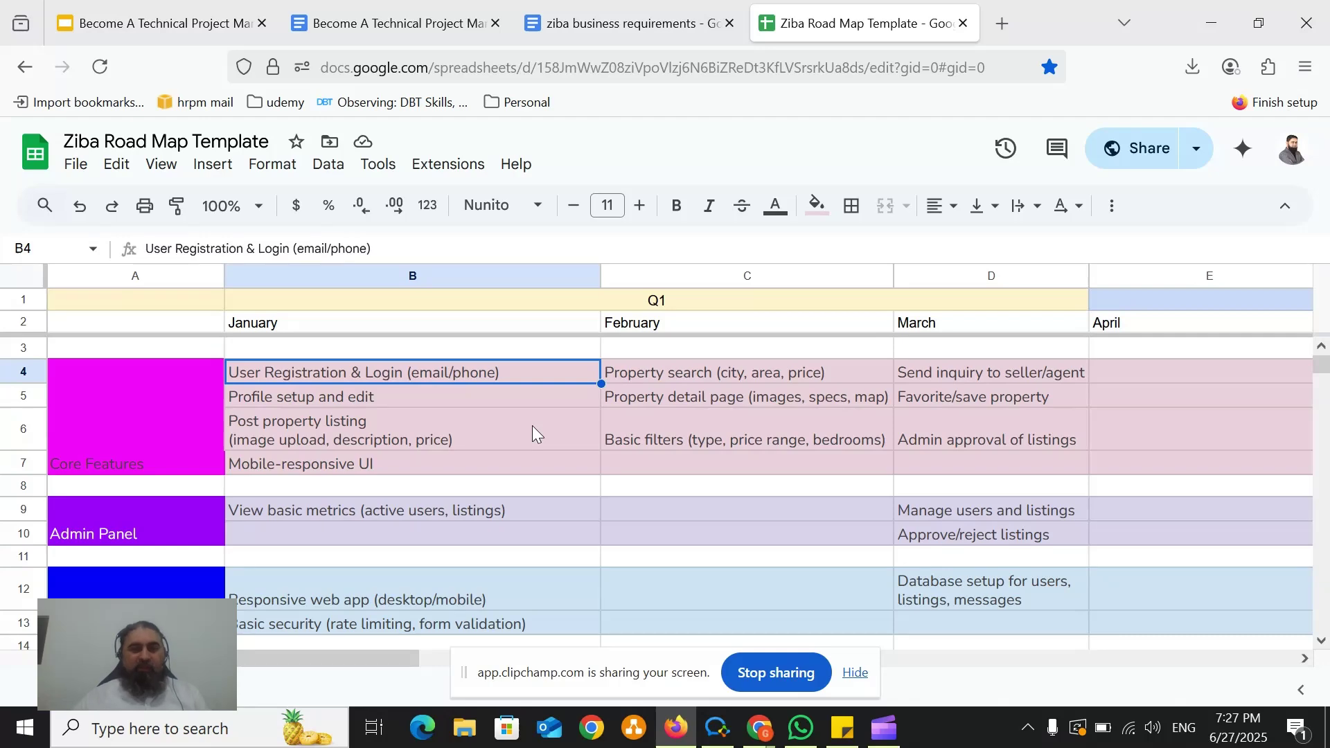
Step: Compare January's property listing entry with February's property detail page, basic filters and property search features
click(452, 422)
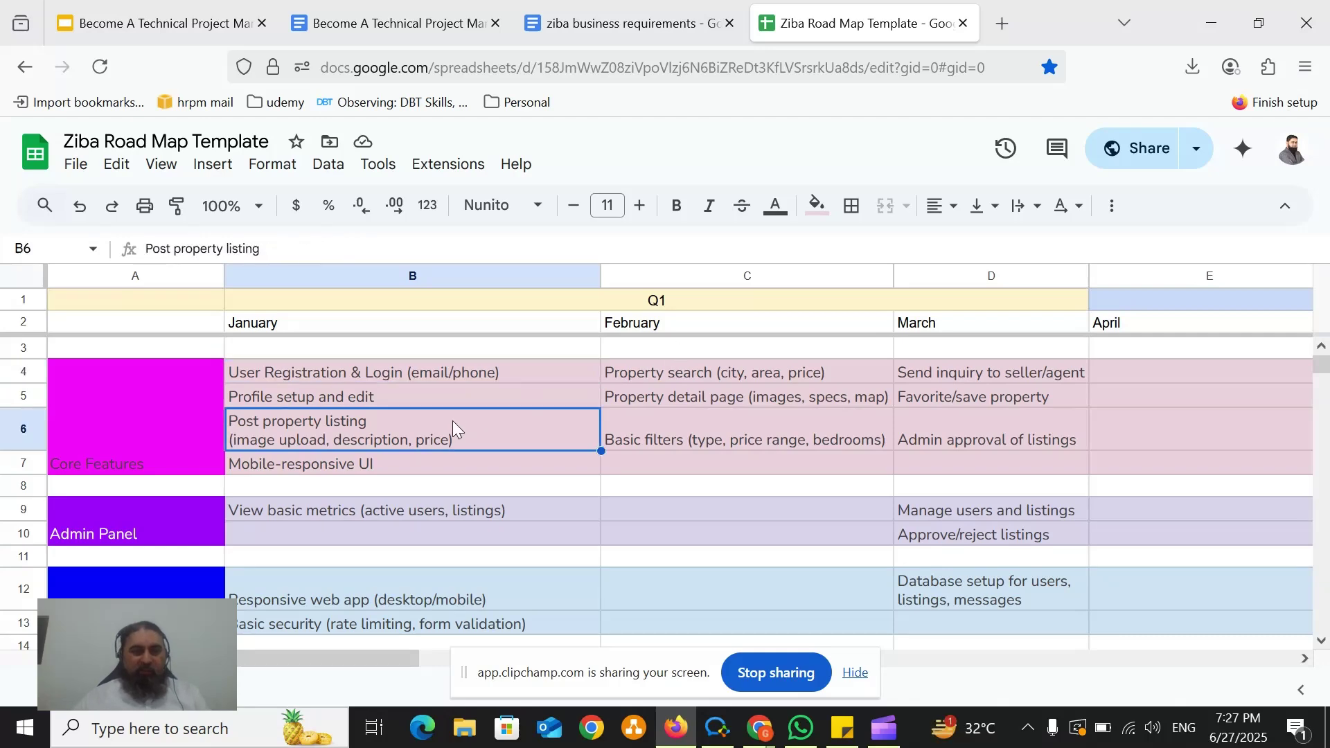
click(722, 393)
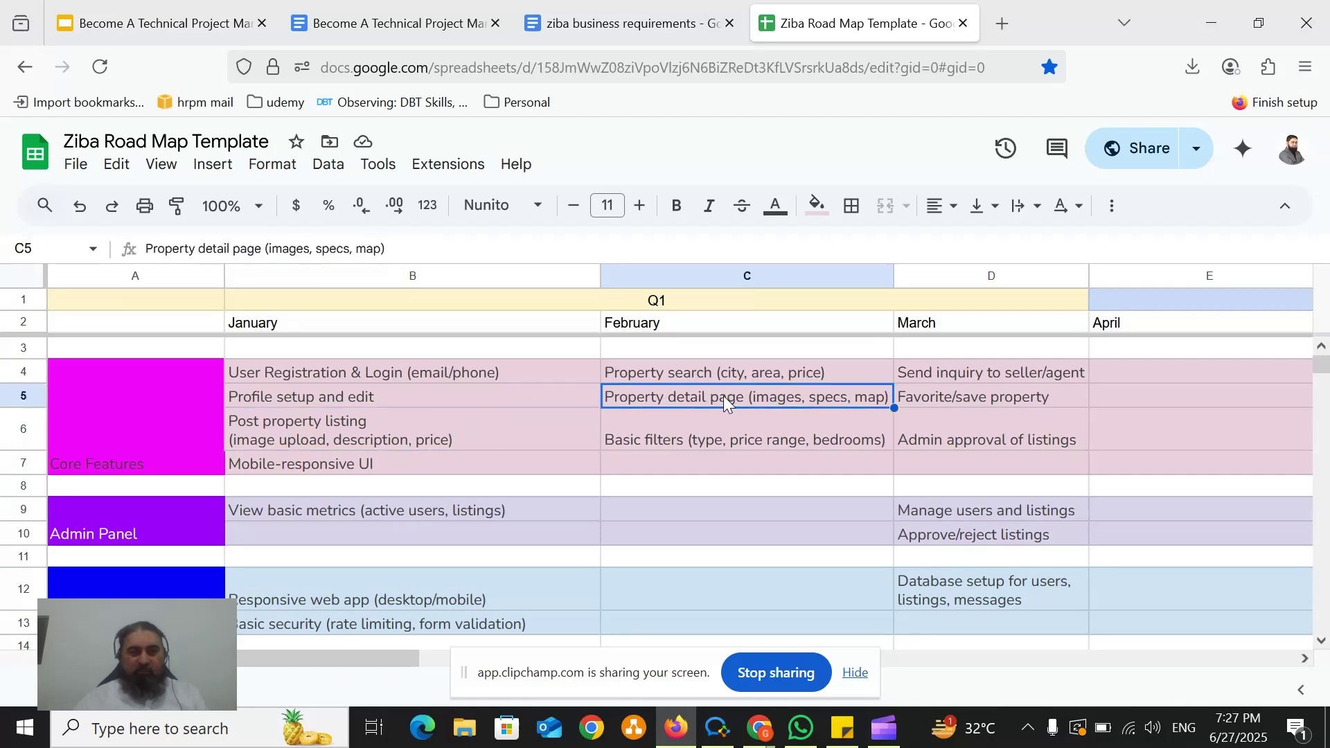
click(367, 425)
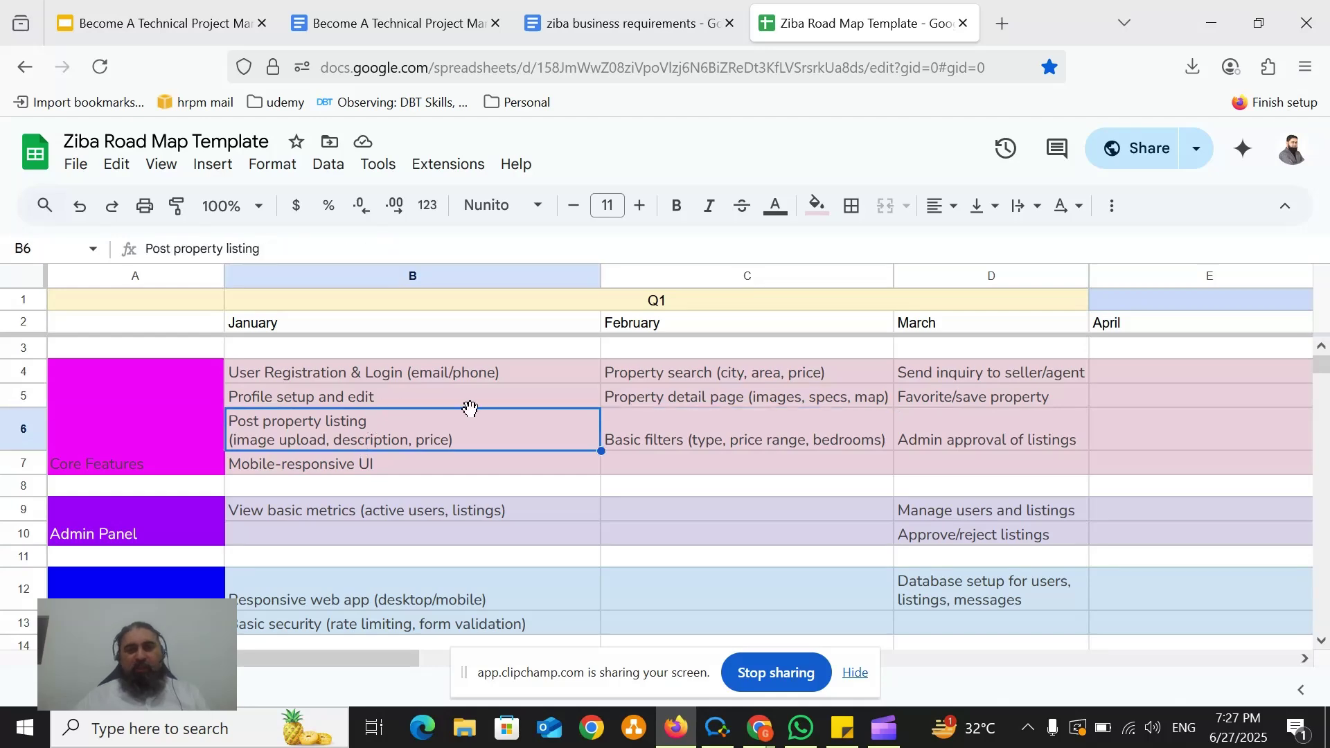
click(809, 431)
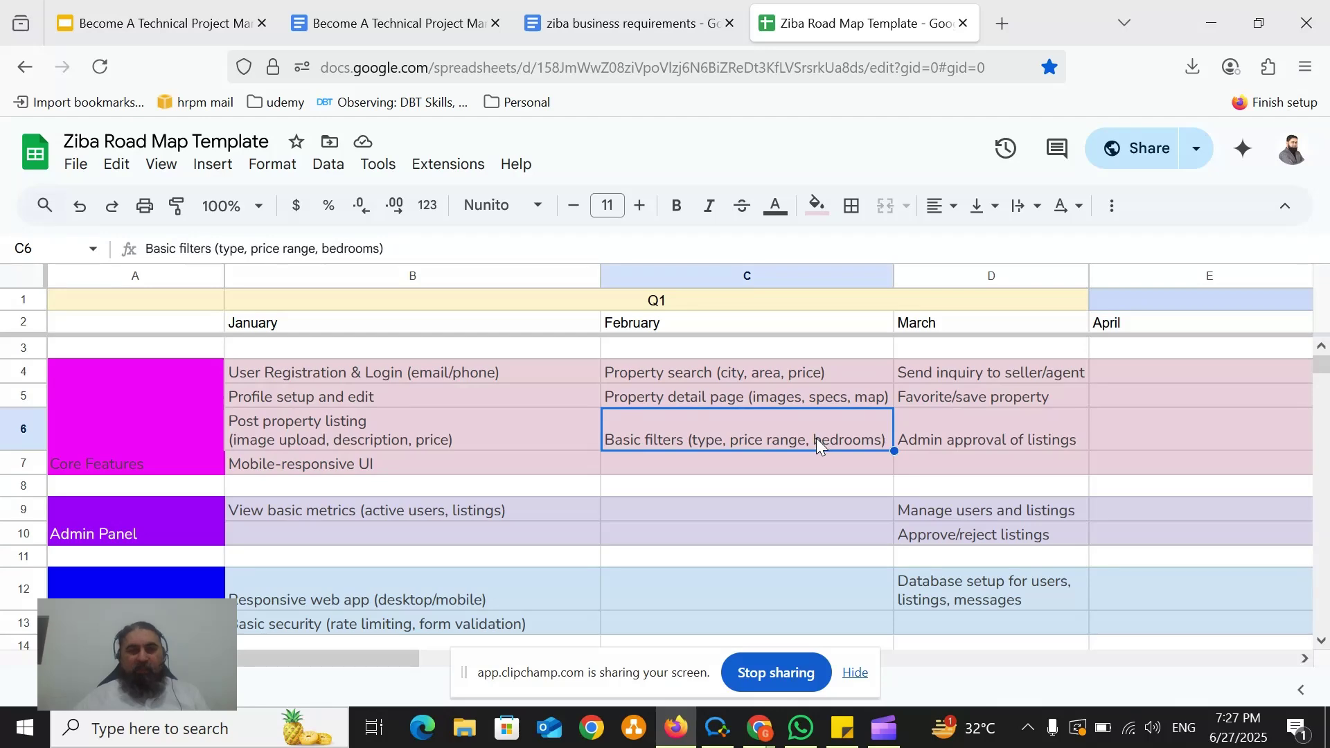
click(576, 444)
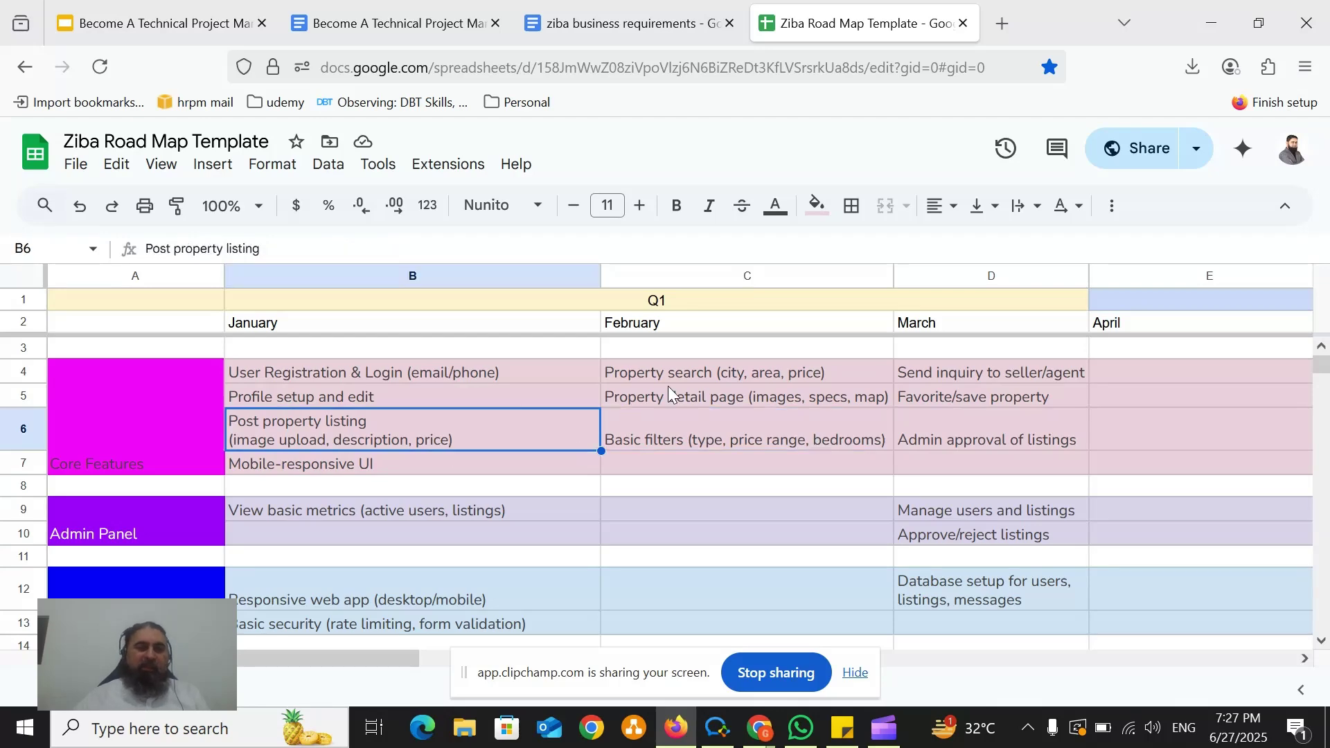
click(808, 376)
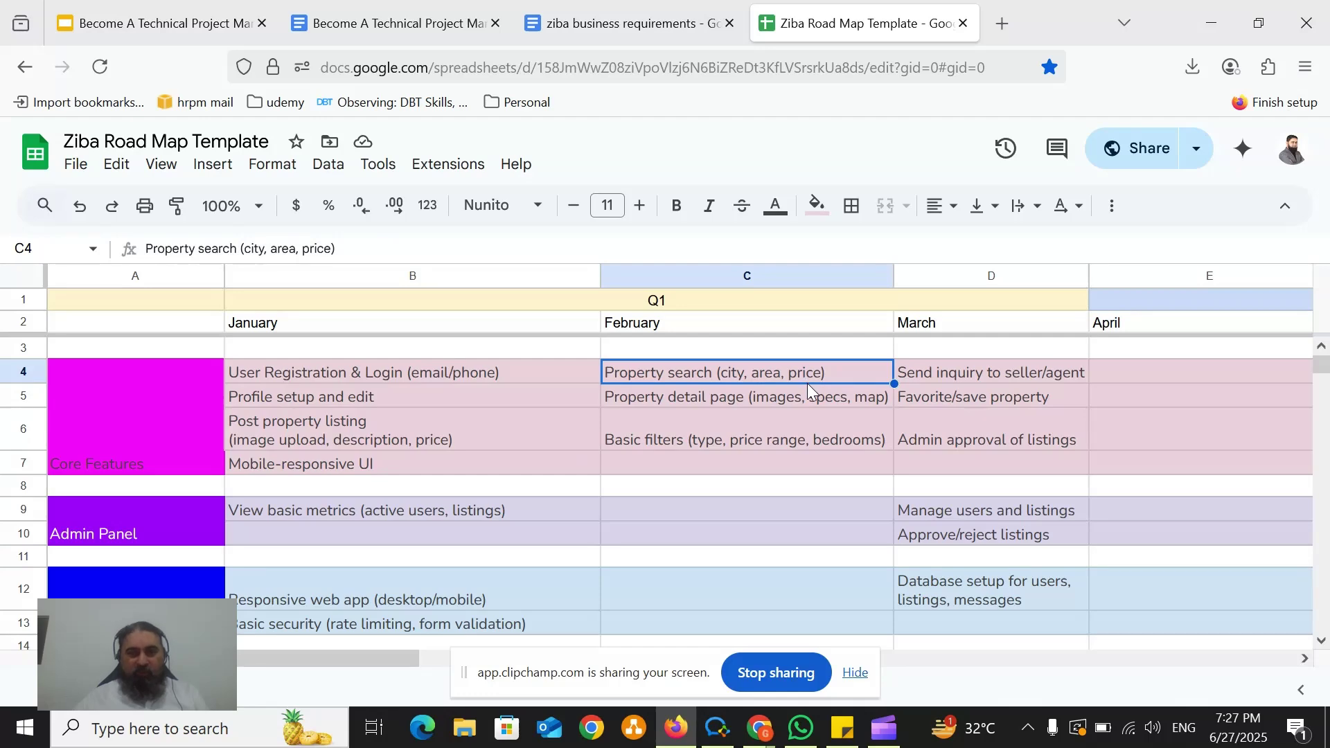
Step: Compare January's property listing entry with March's seller inquiry, favorite/save property and admin approval features
click(343, 435)
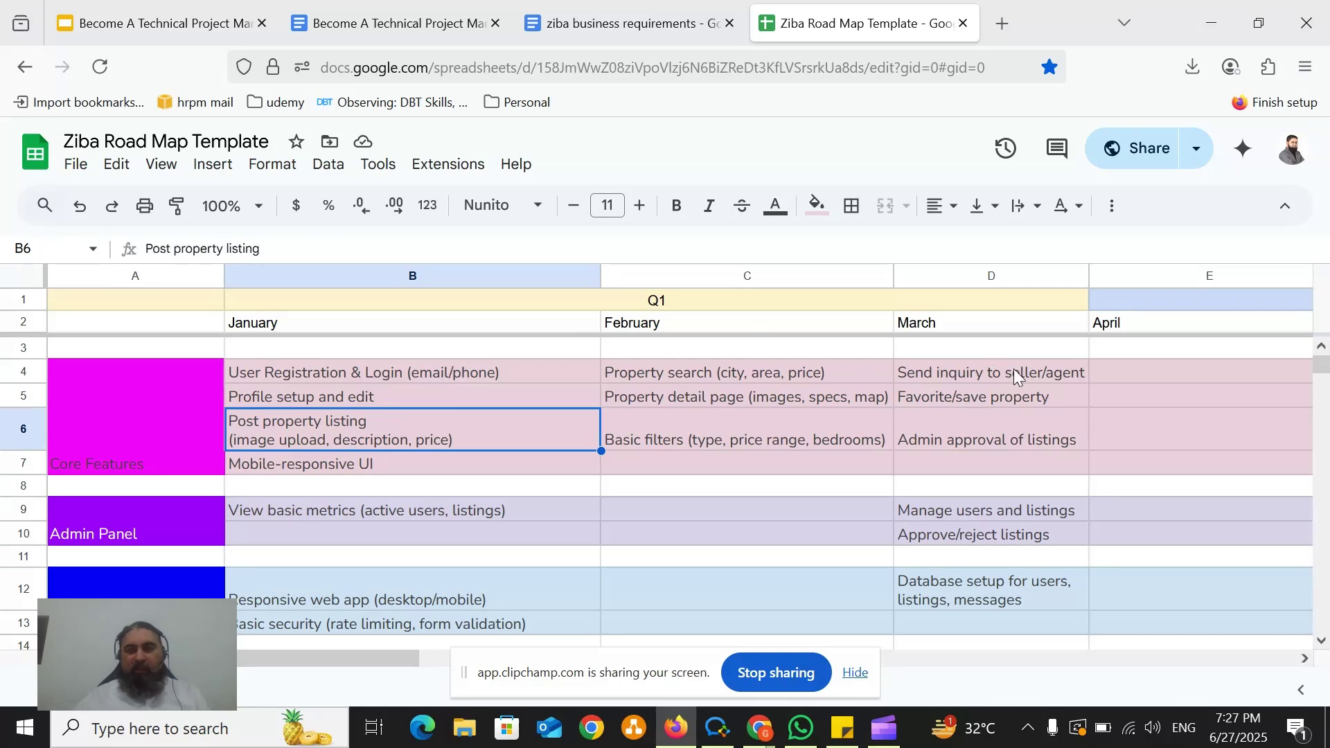
click(1029, 381)
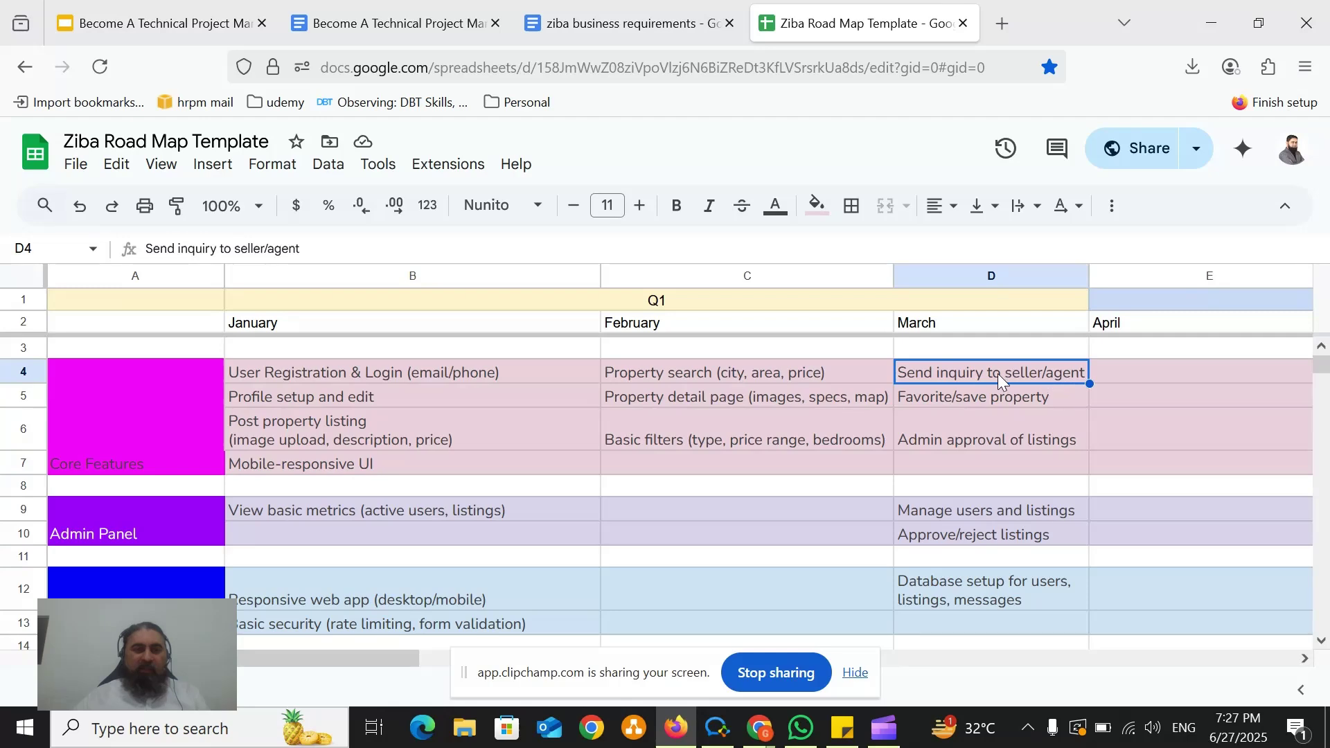
click(289, 427)
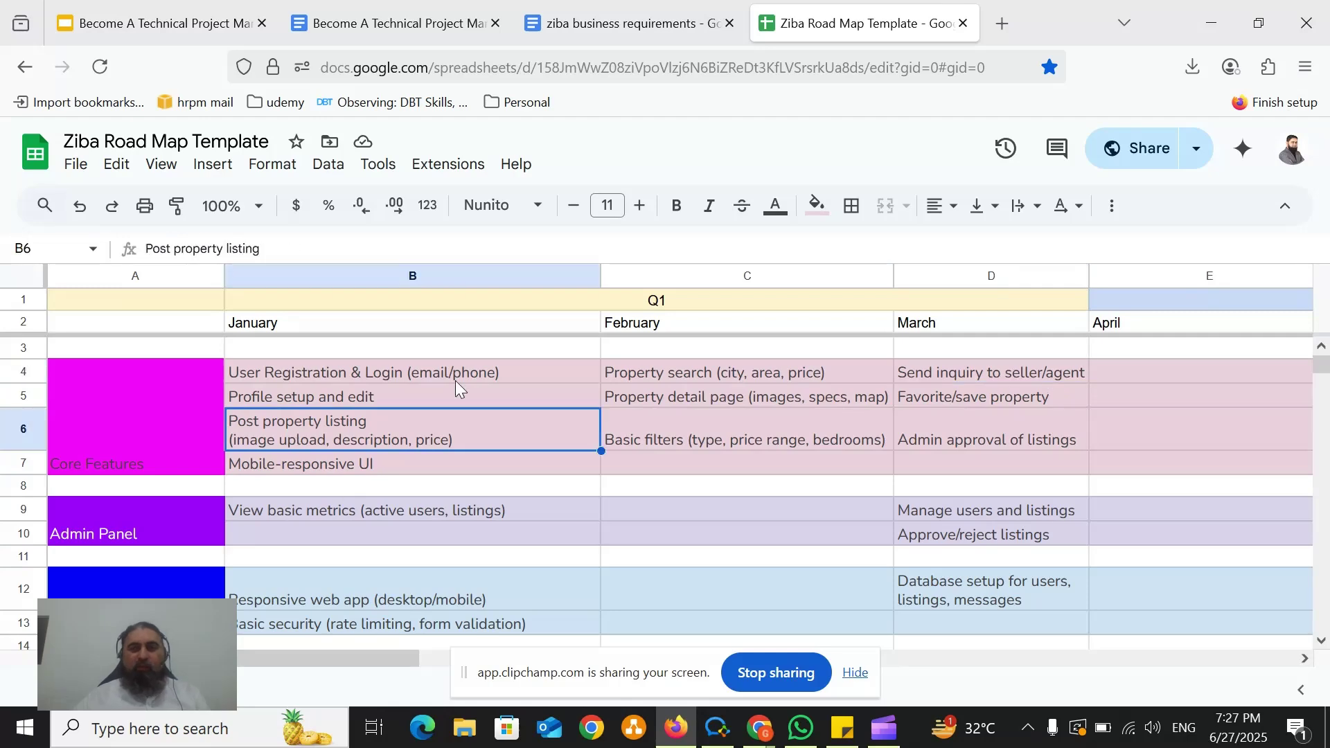
click(1058, 404)
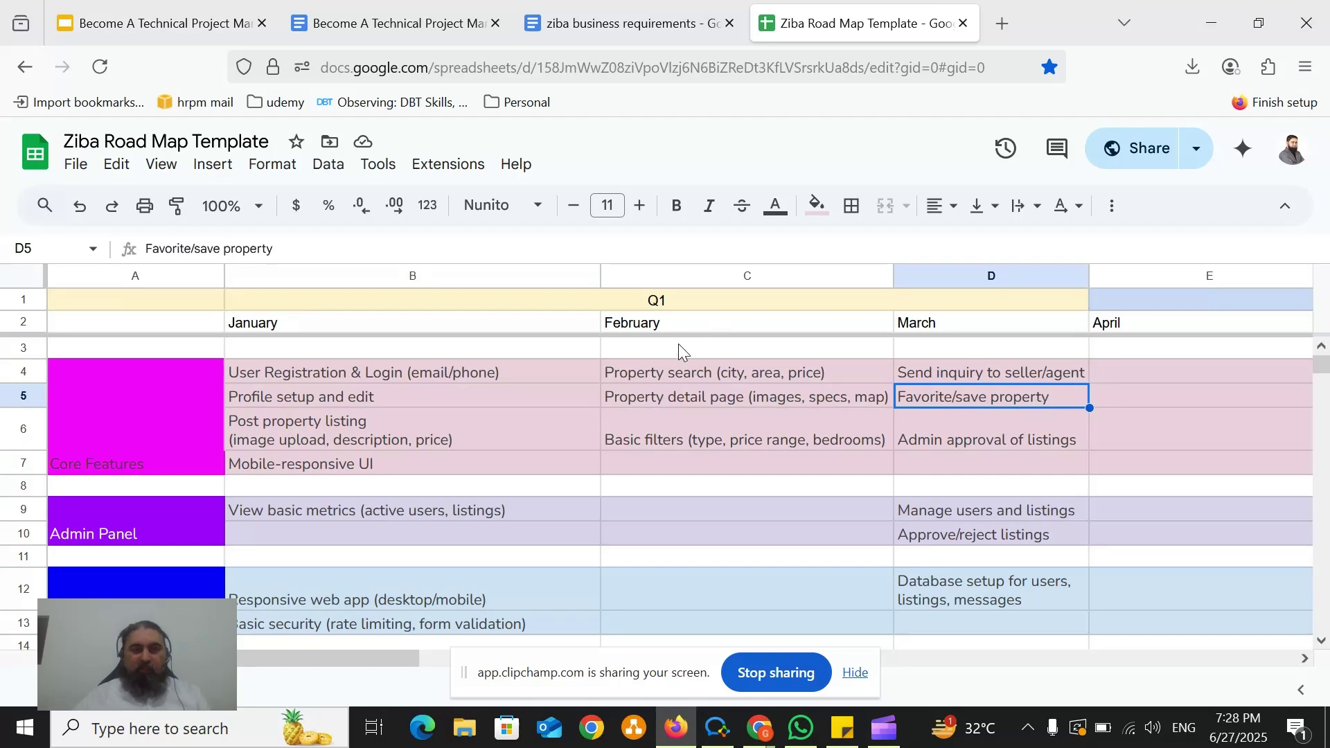
click(398, 434)
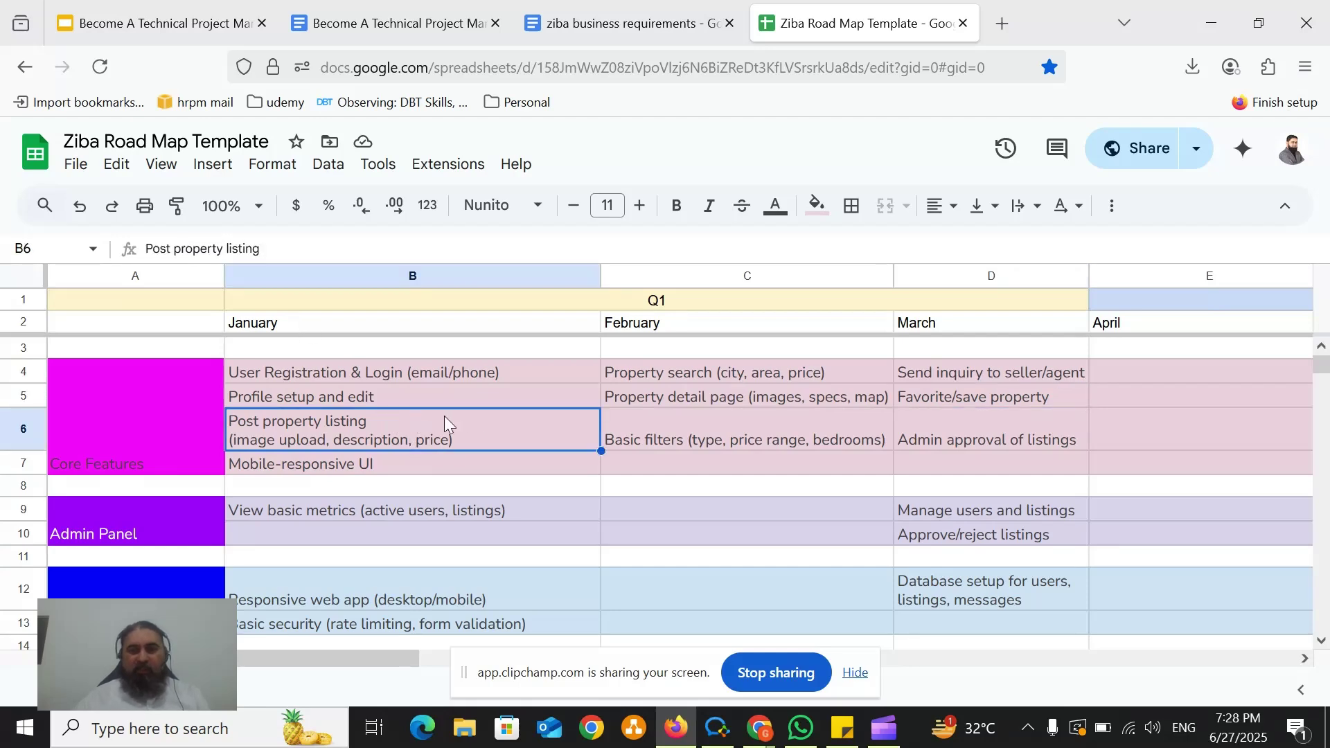
click(1026, 426)
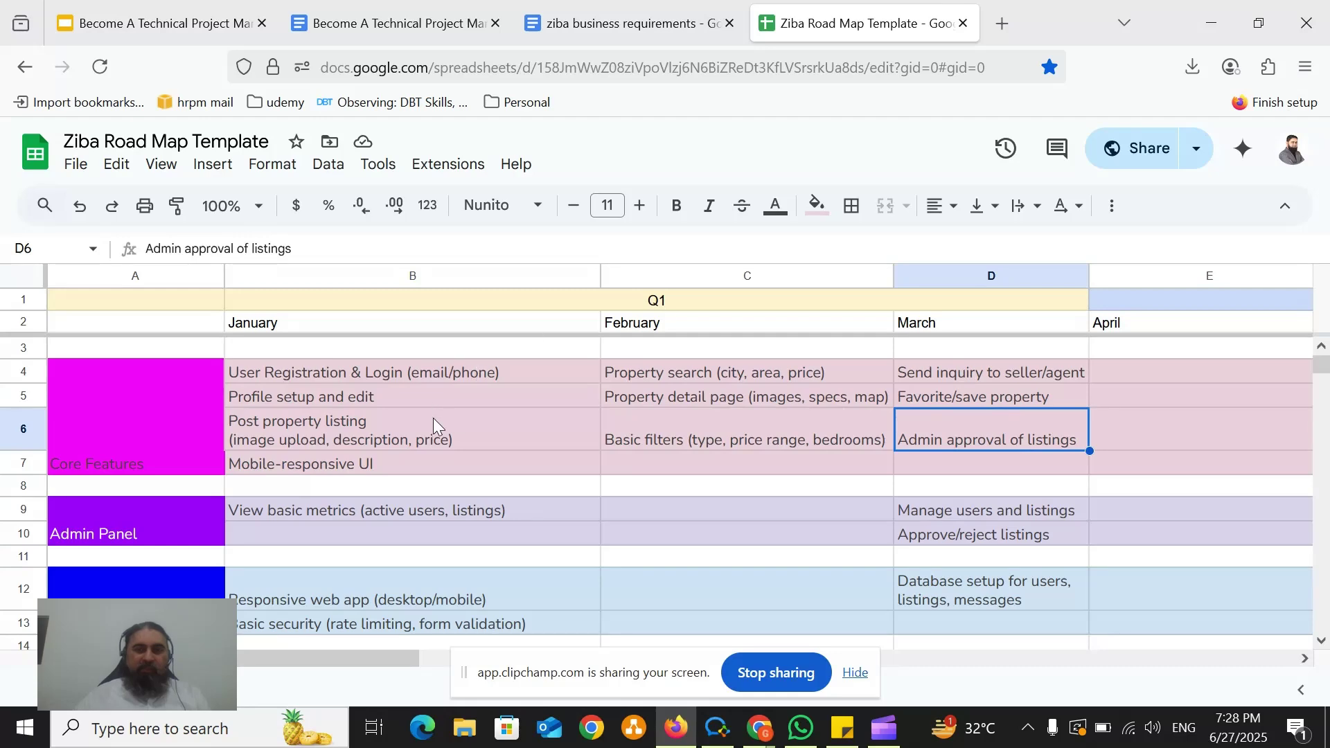
click(265, 438)
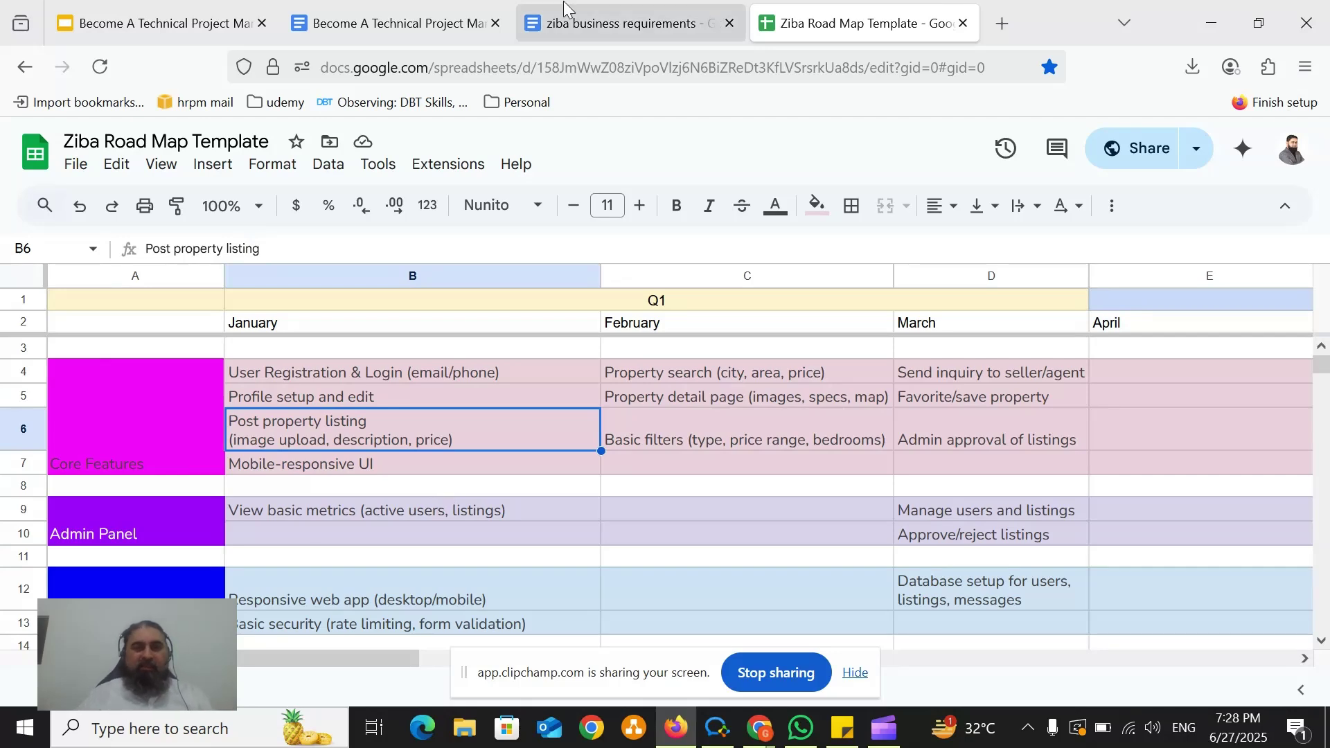
Step: Switch to the Become A Technical Project Manager document and review the features from Epic 2: Property Search through Epic 4: Agent & Agency Tools
click(392, 23)
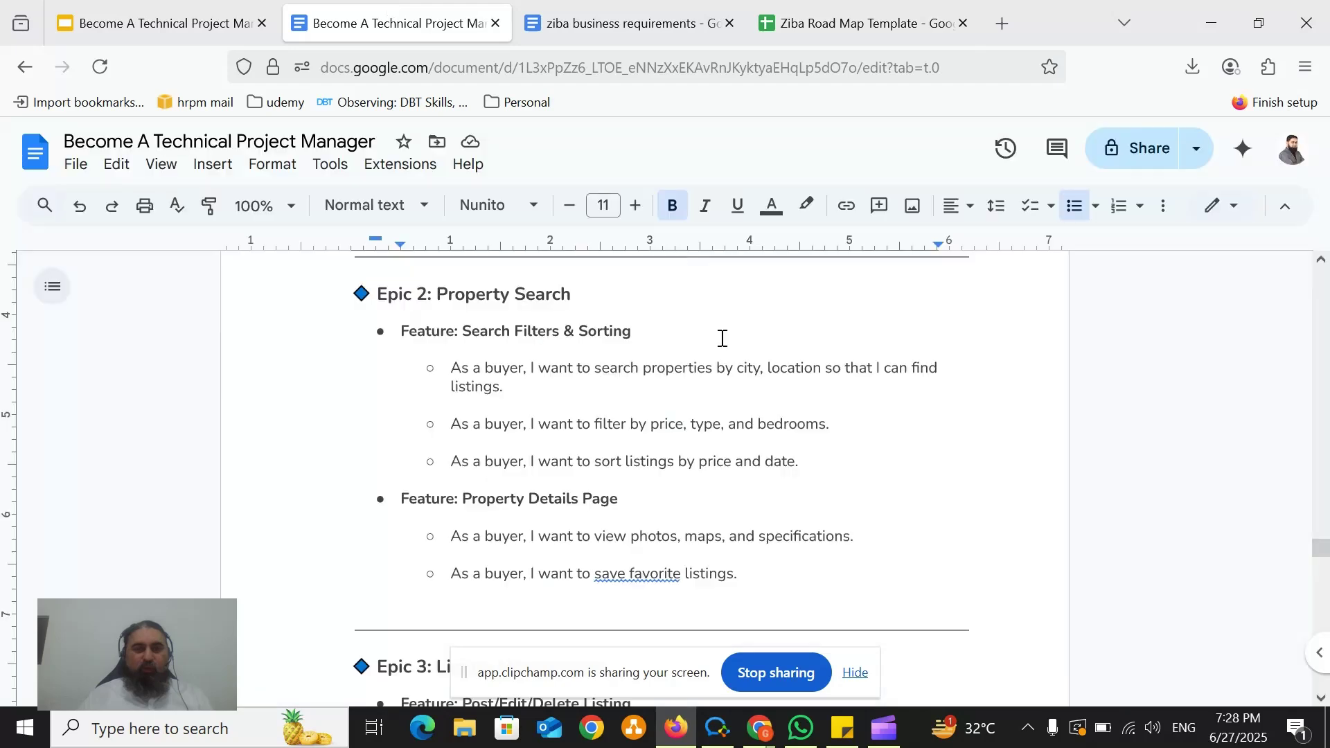
click(576, 331)
scroll(589, 492, down, 4)
scroll(593, 492, down, 5)
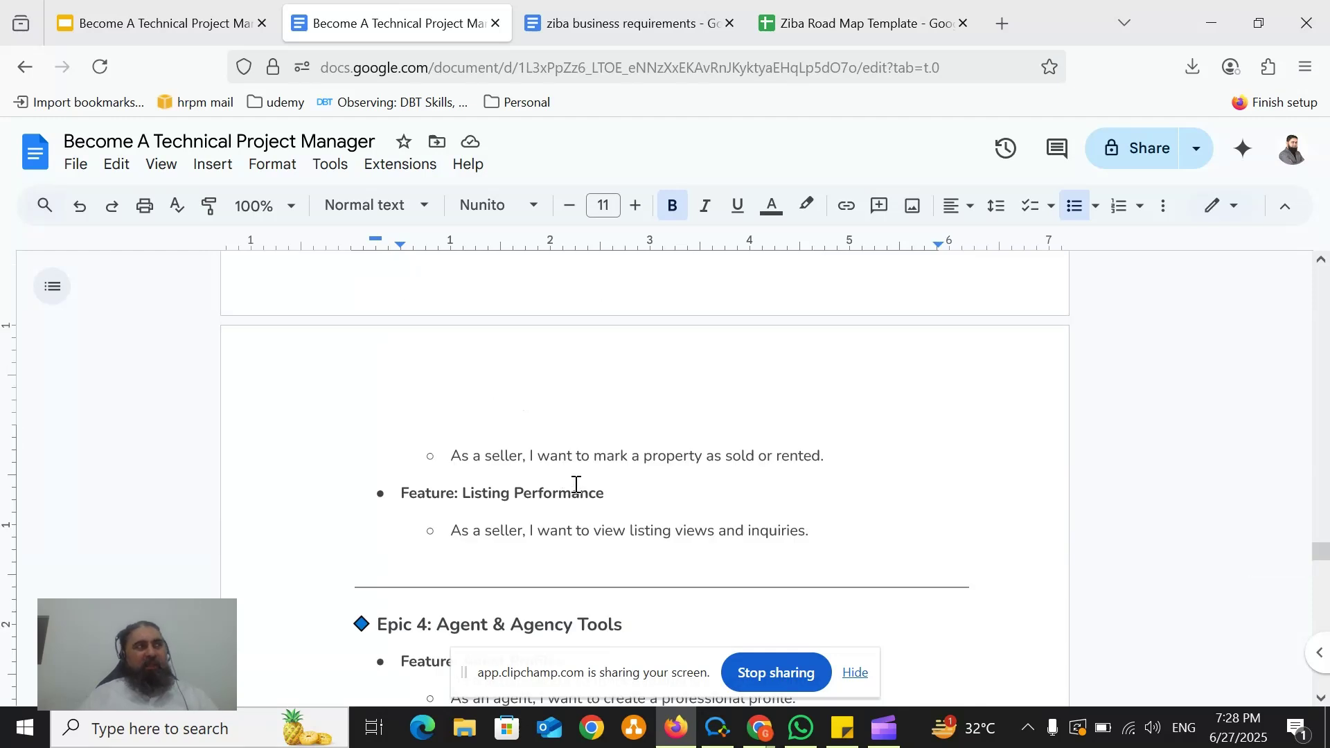
click(576, 492)
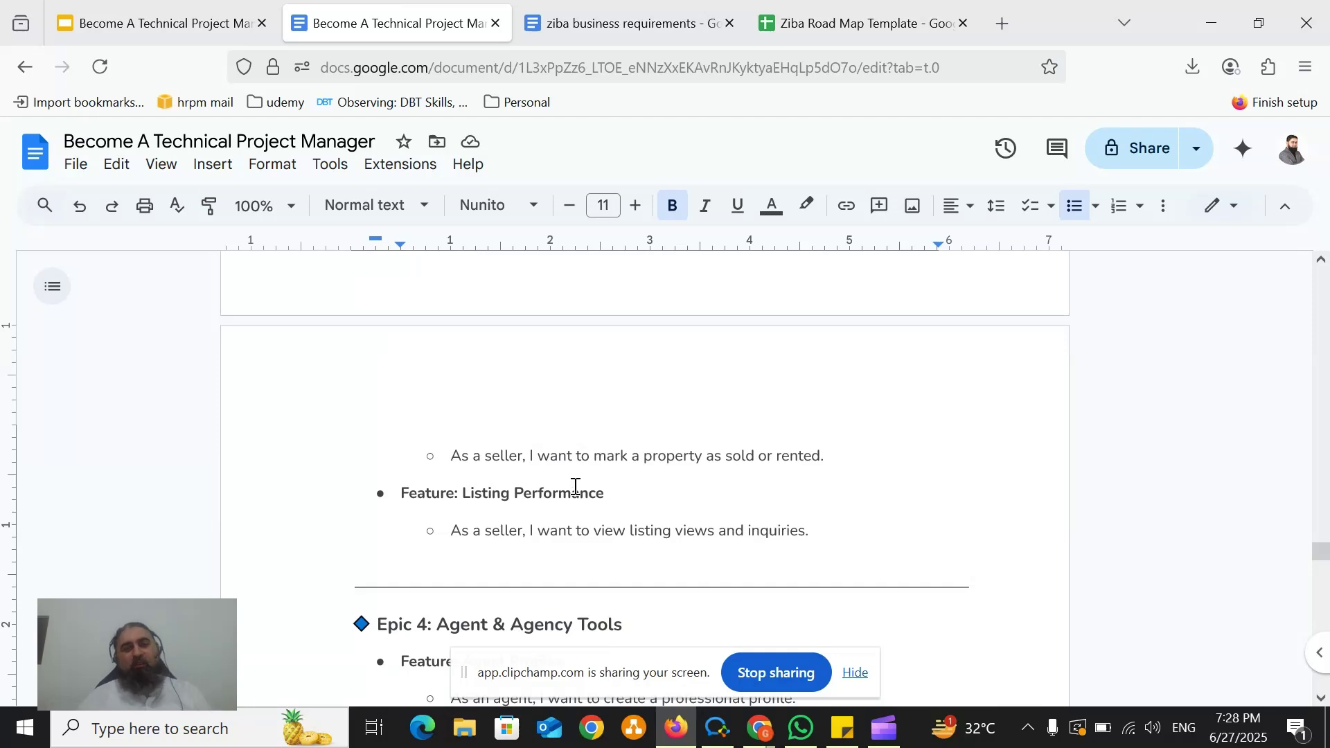
scroll(575, 485, down, 7)
scroll(575, 480, up, 1)
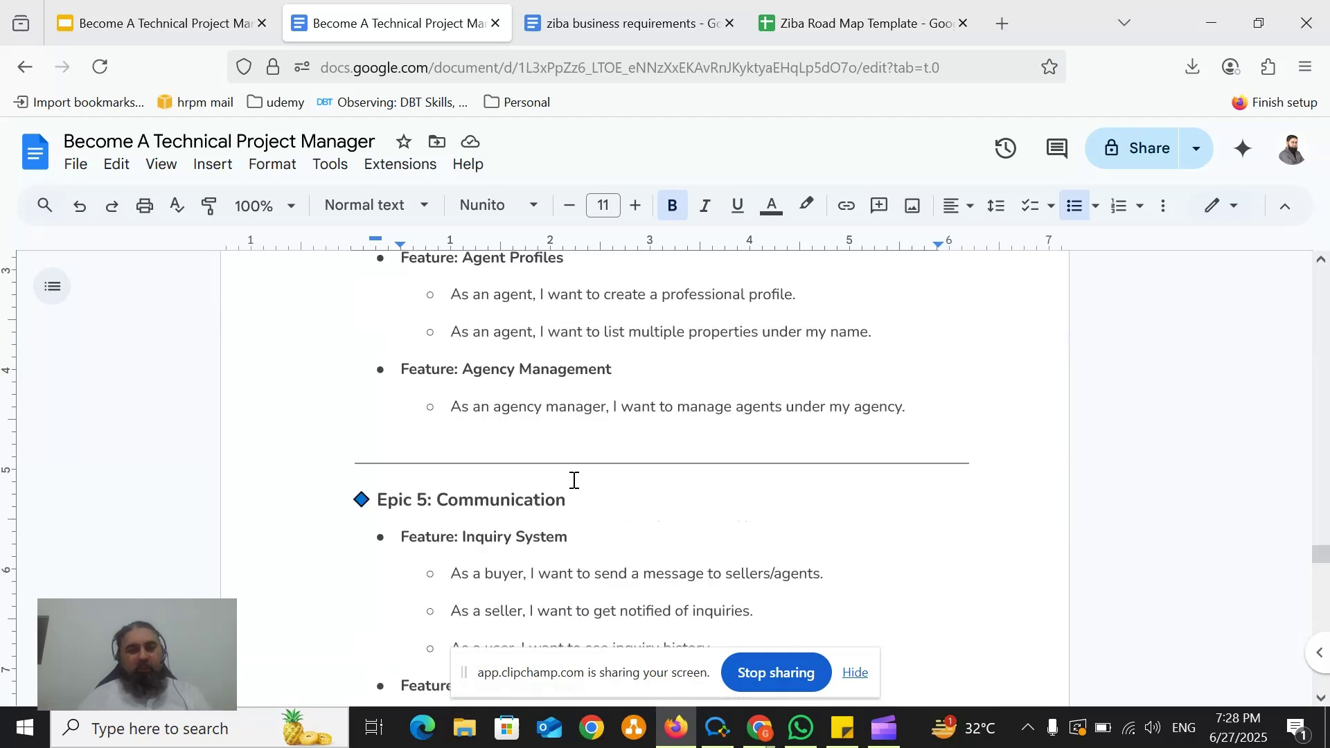
scroll(574, 480, up, 2)
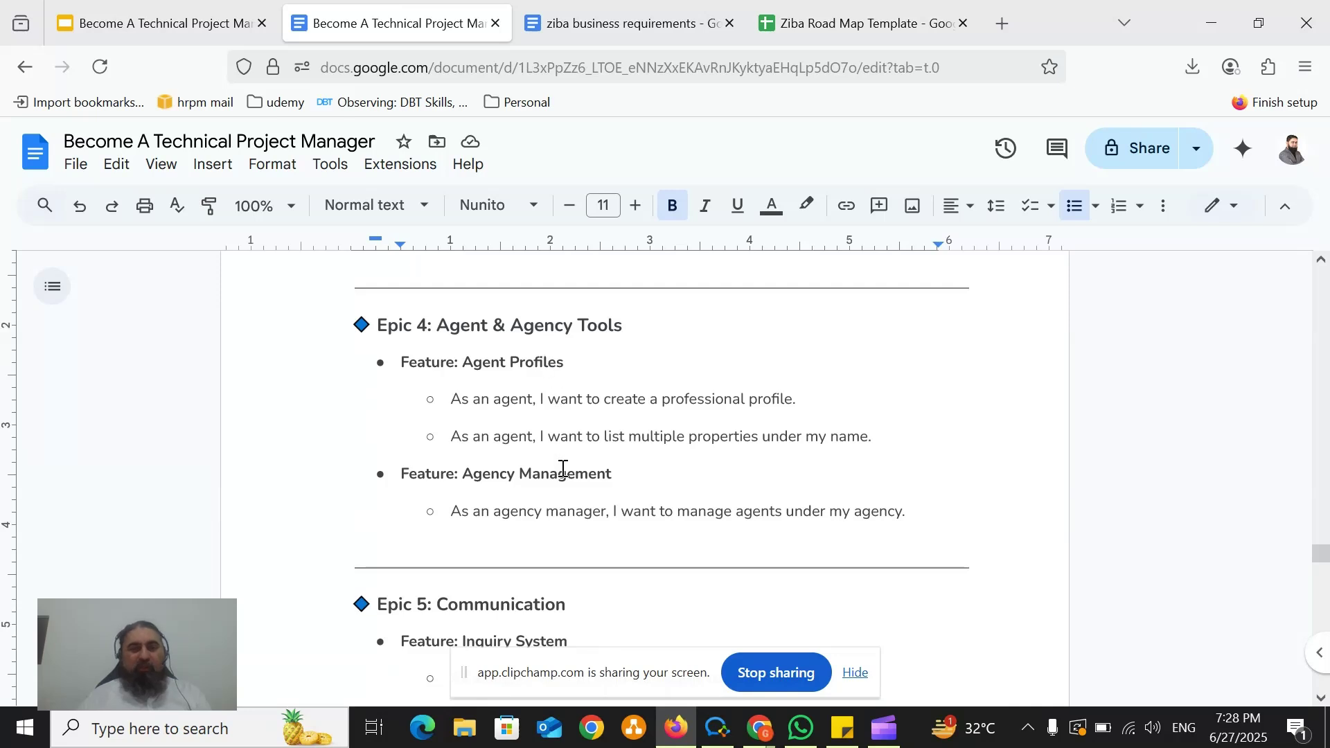
Step: Review the features listed under the Communication, Monetization and Admin Panel epics
scroll(562, 467, down, 3)
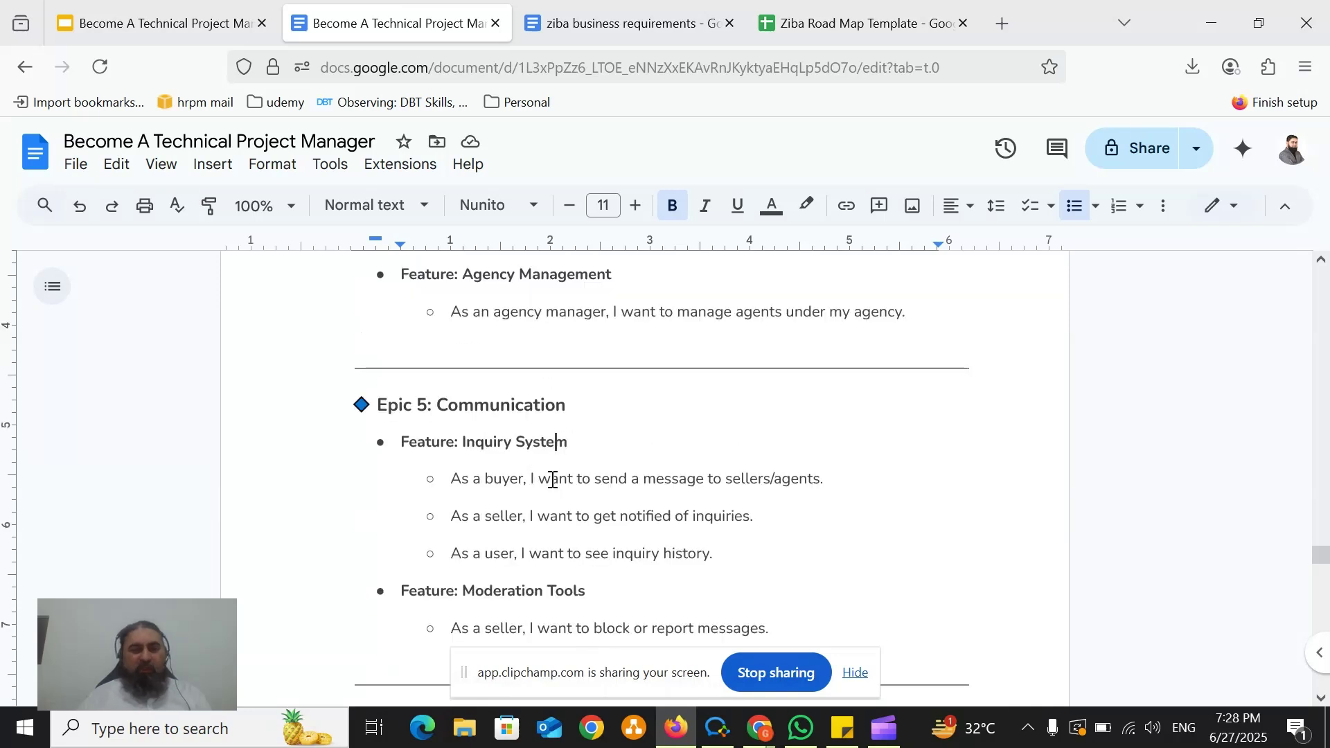
click(535, 585)
scroll(539, 562, down, 4)
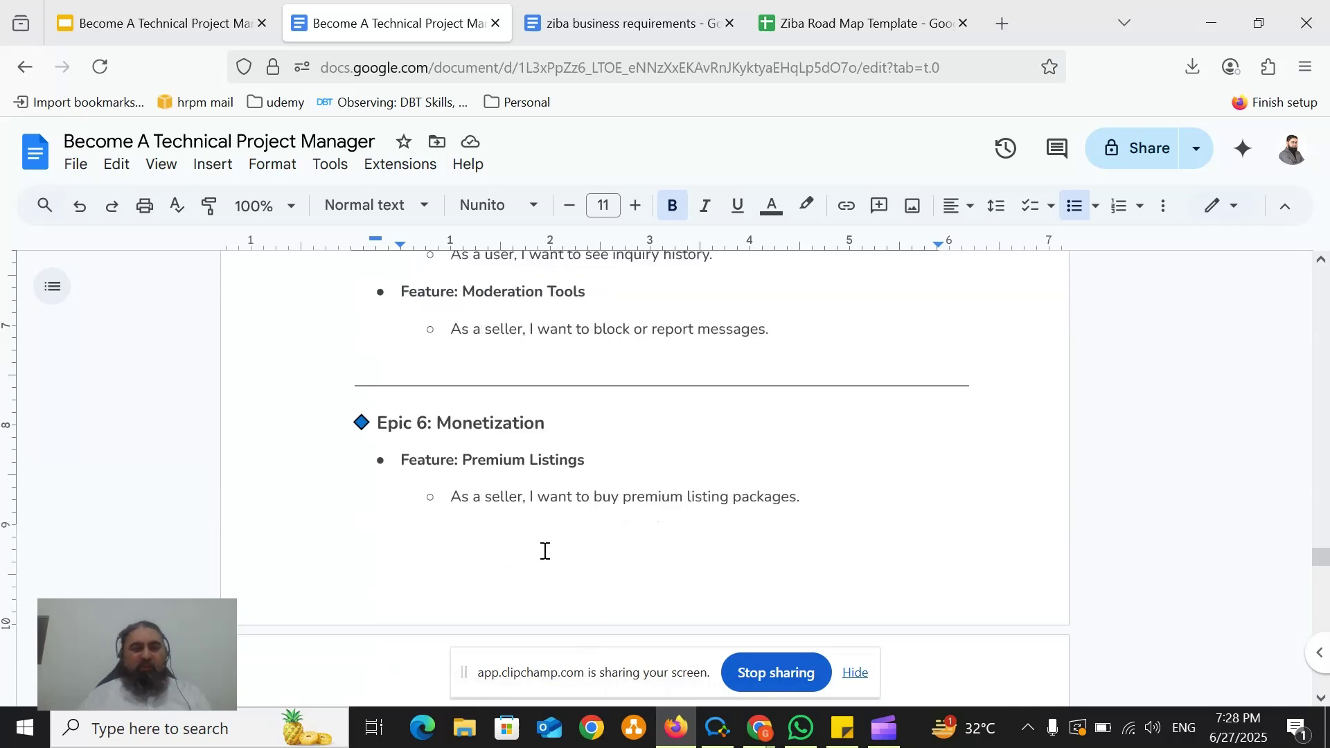
click(564, 458)
scroll(566, 481, down, 1)
scroll(566, 481, down, 5)
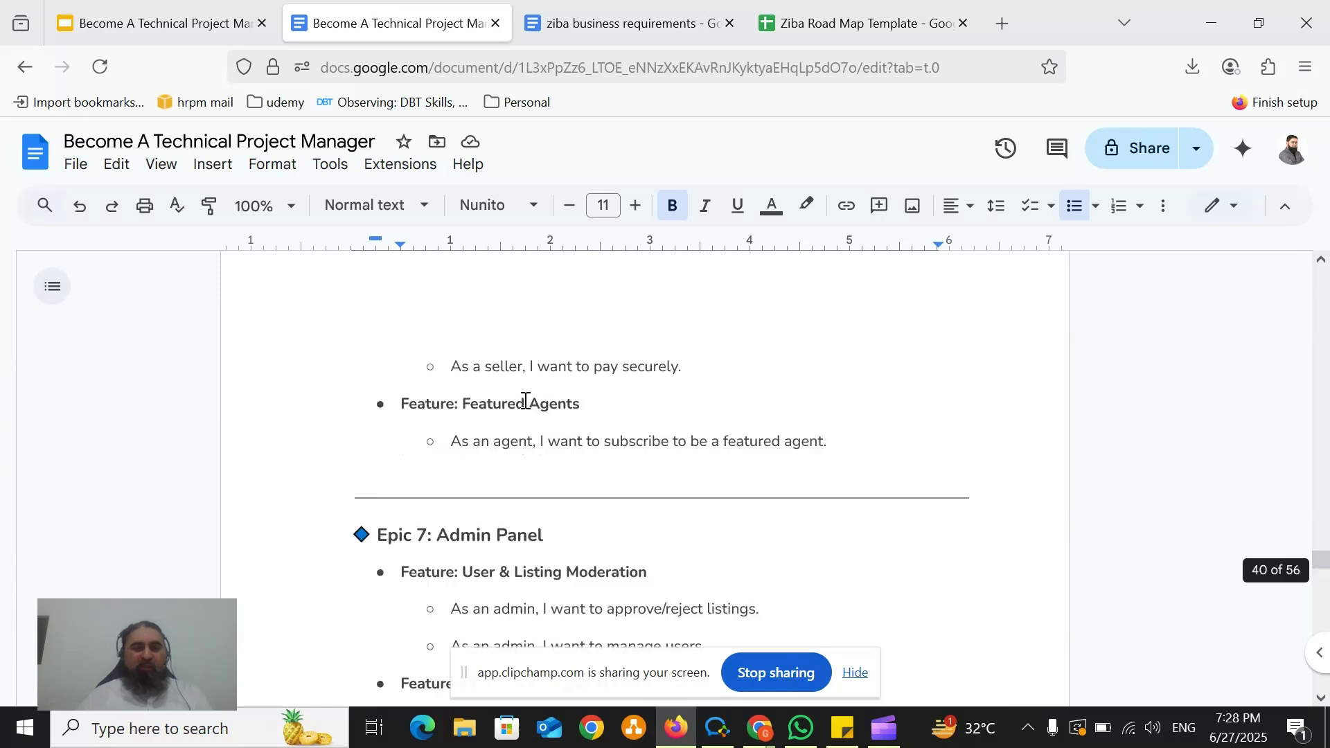
click(525, 402)
click(567, 565)
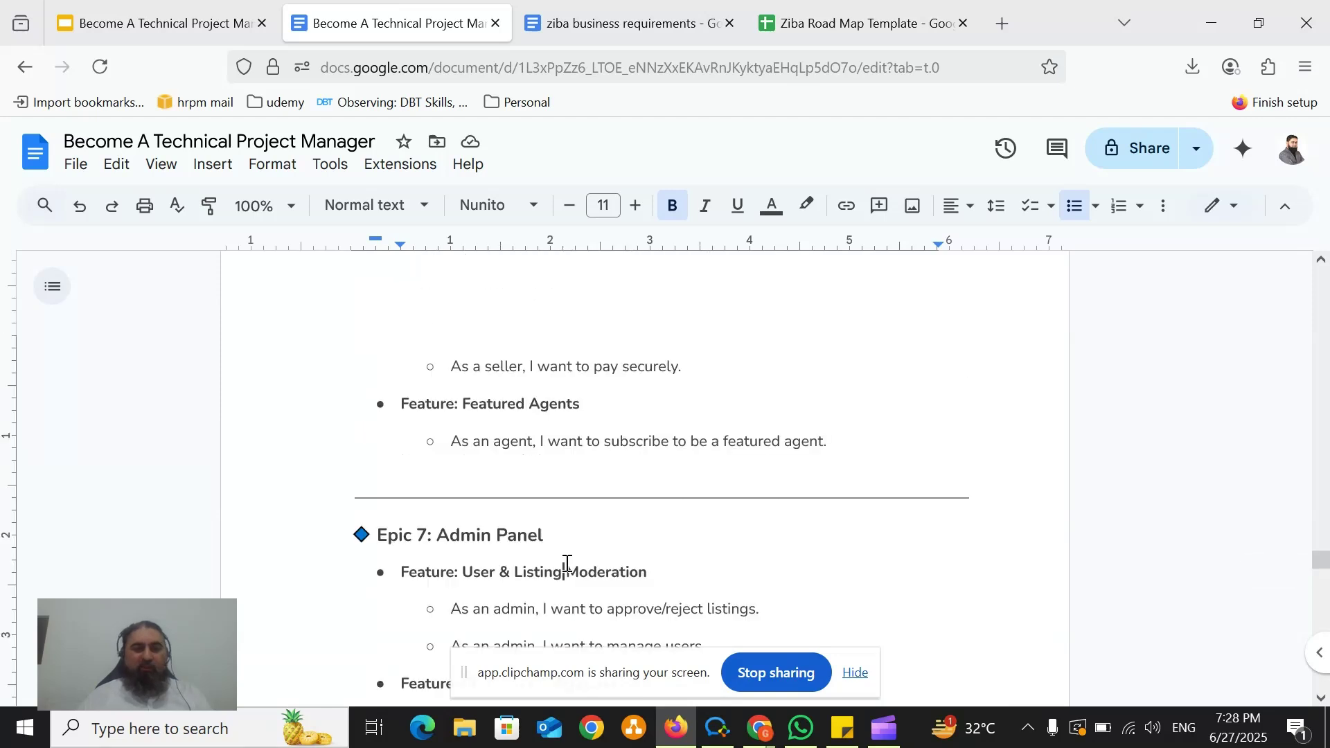
scroll(567, 564, down, 3)
click(513, 547)
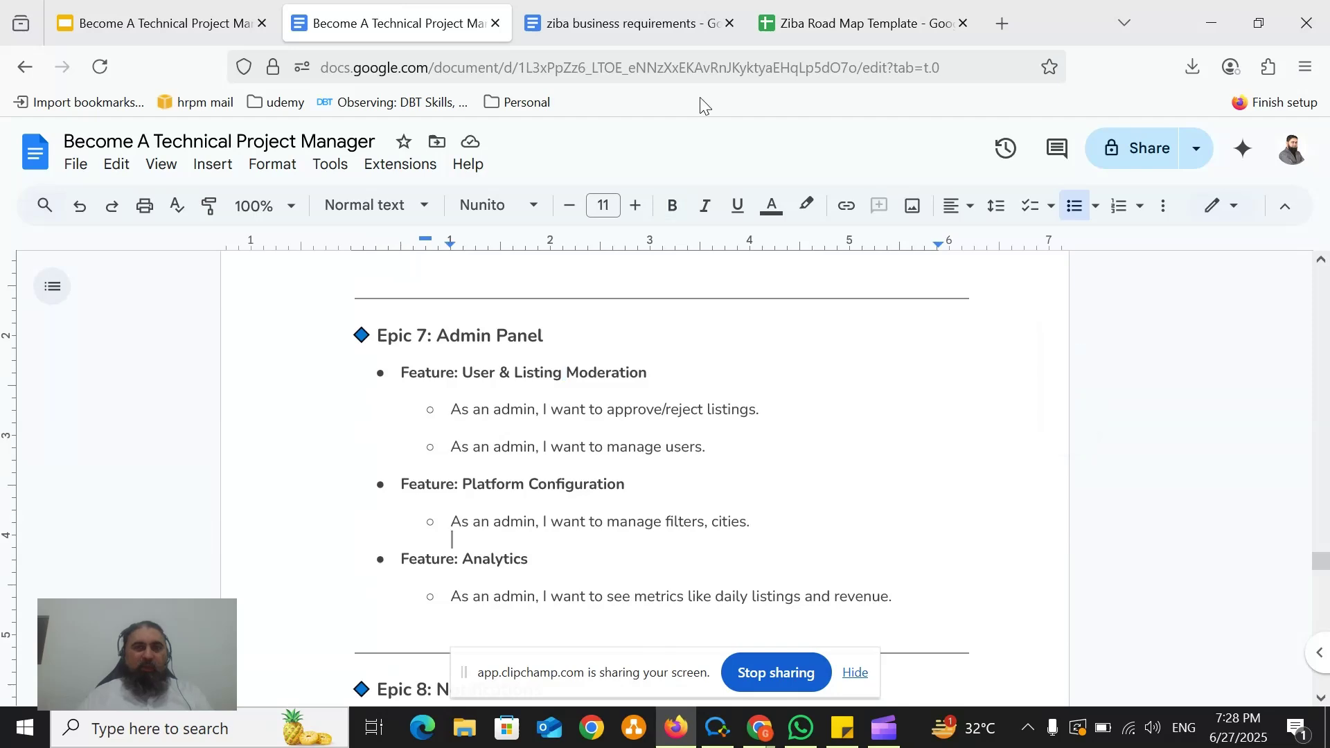
Step: Return to the Ziba Road Map Template spreadsheet and examine the January, February and March columns of Q1 one by one
click(854, 23)
click(526, 403)
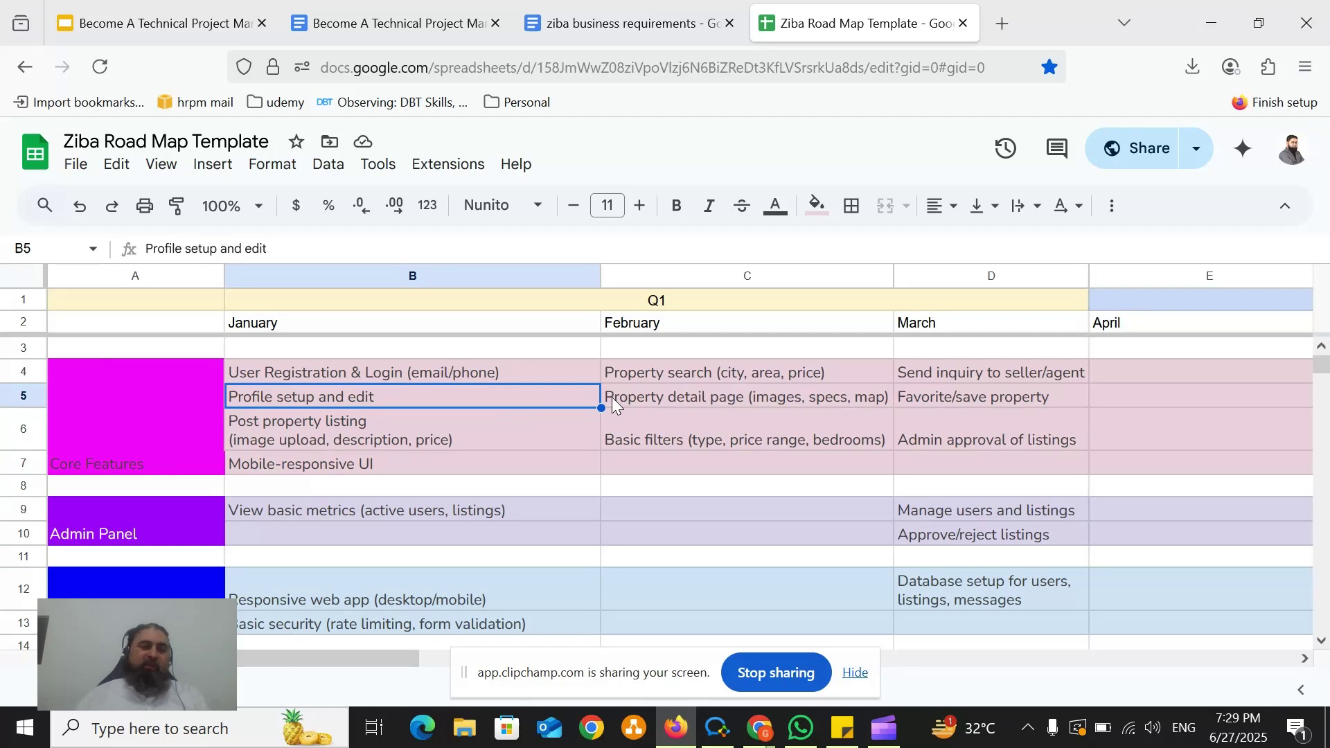
click(373, 275)
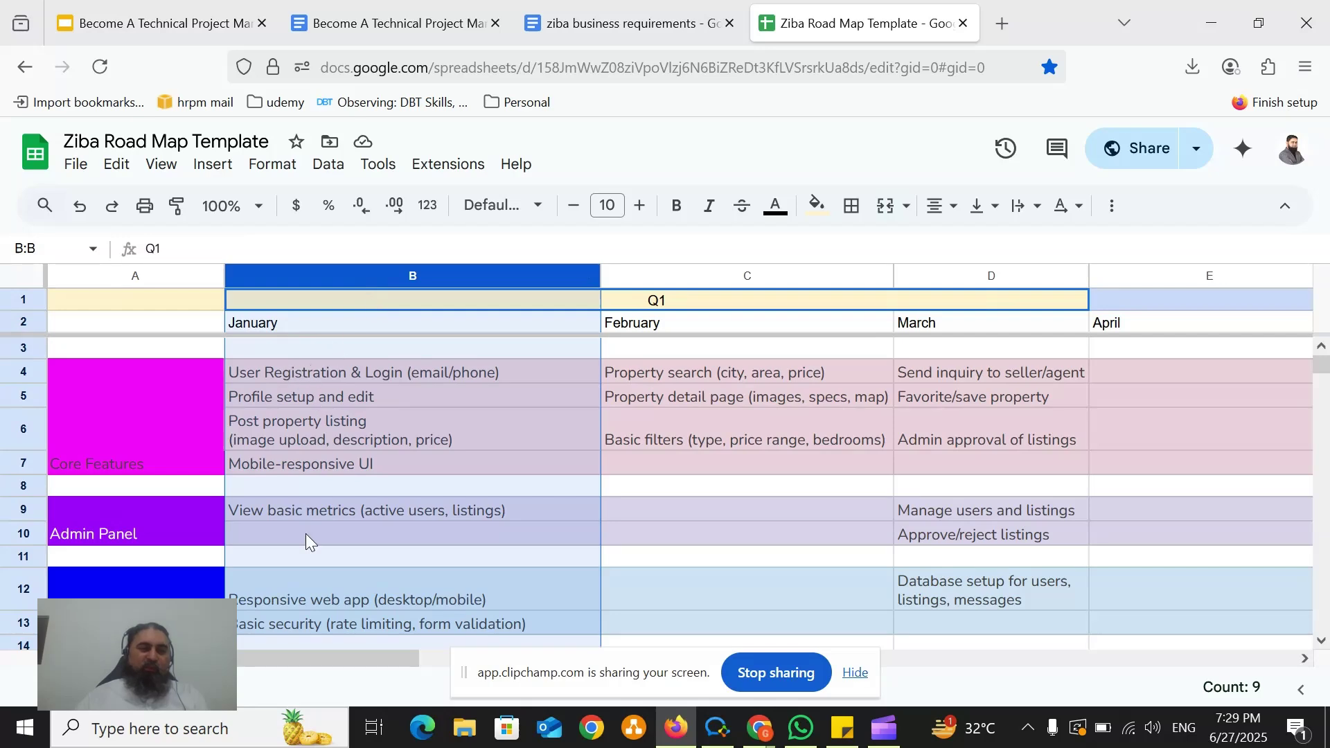
scroll(394, 497, down, 3)
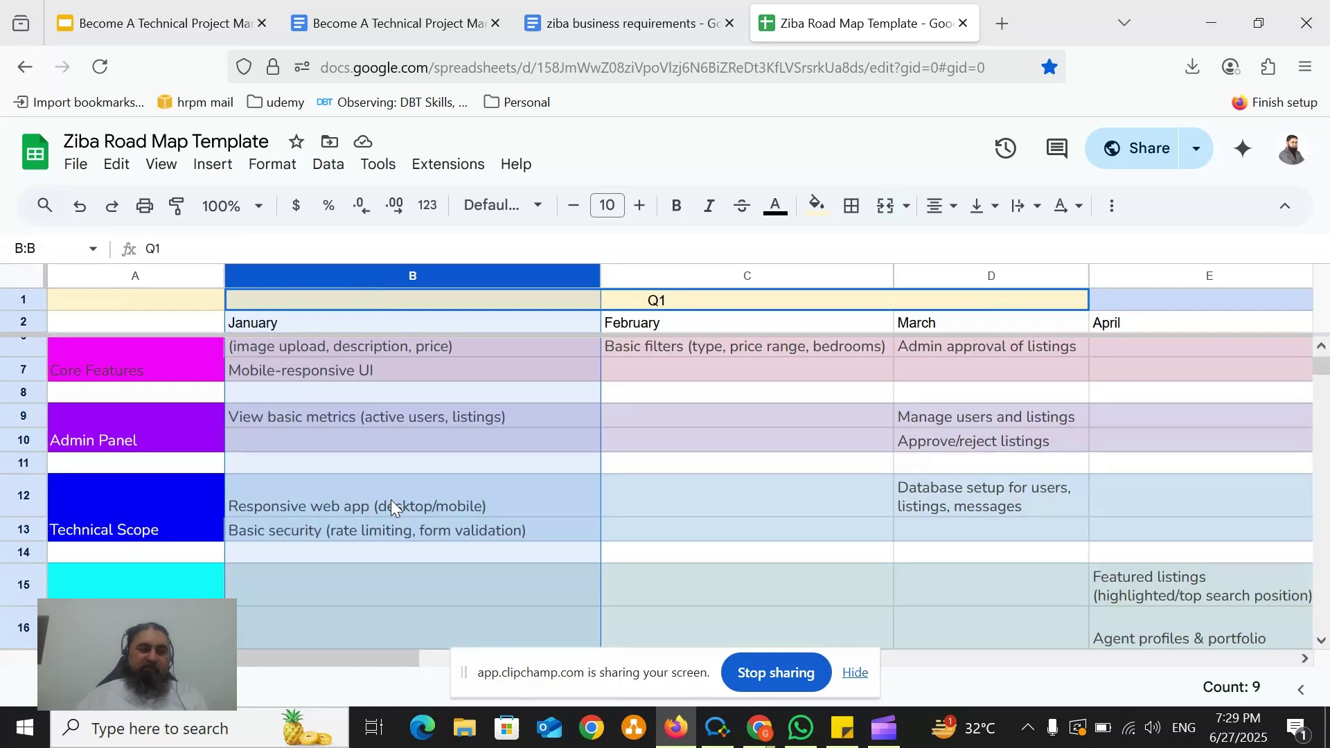
scroll(391, 500, up, 3)
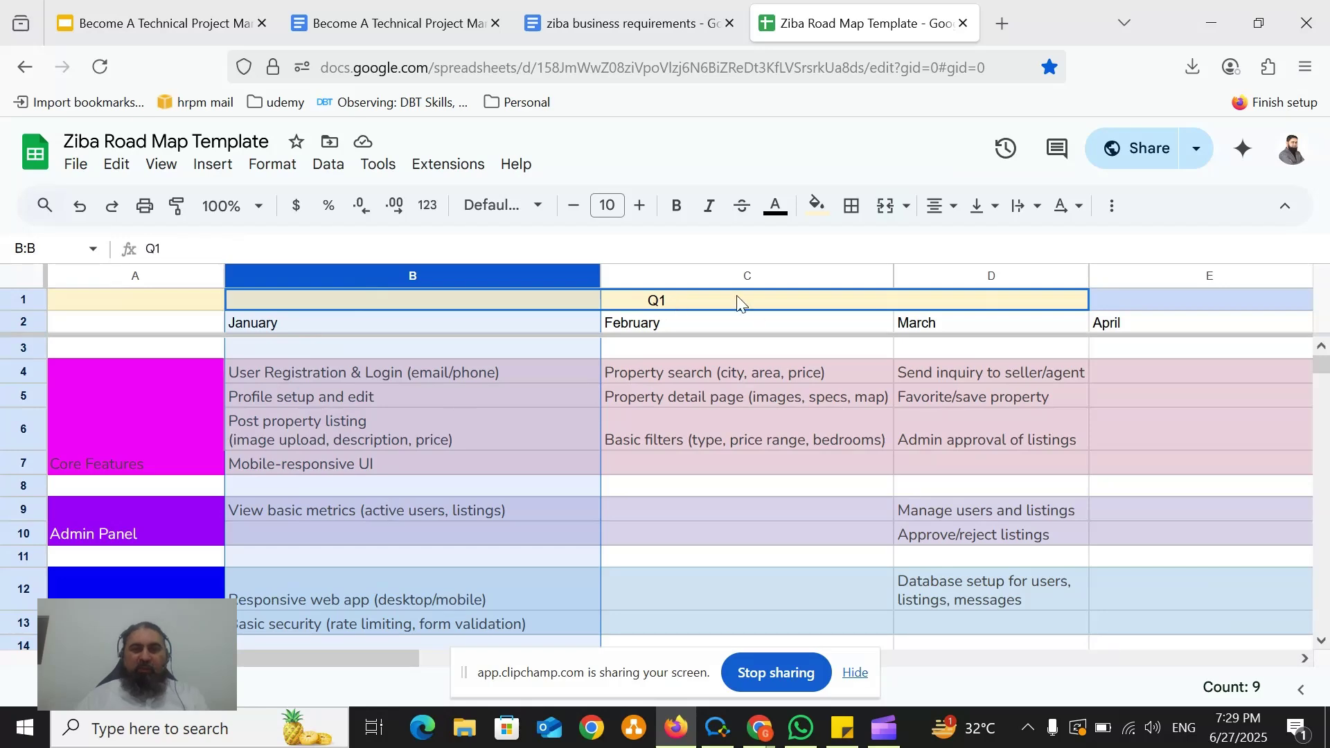
click(758, 277)
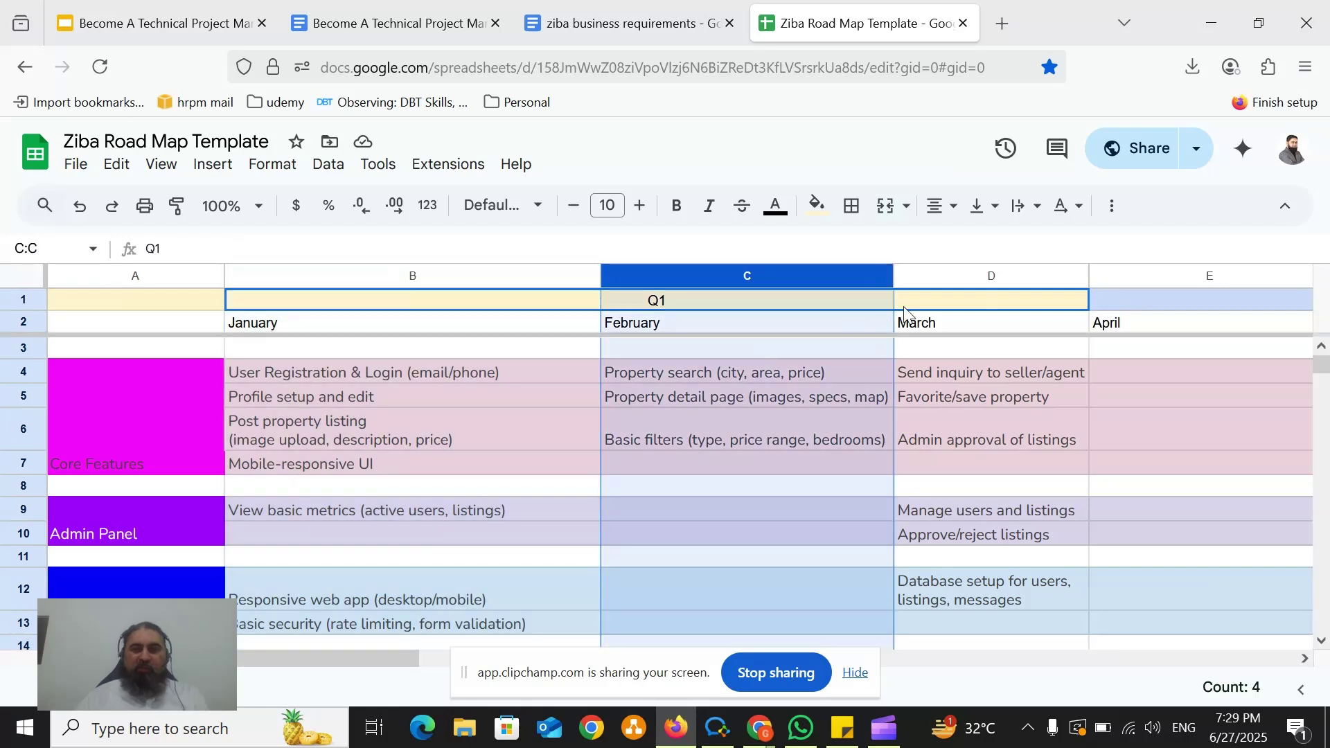
click(1057, 272)
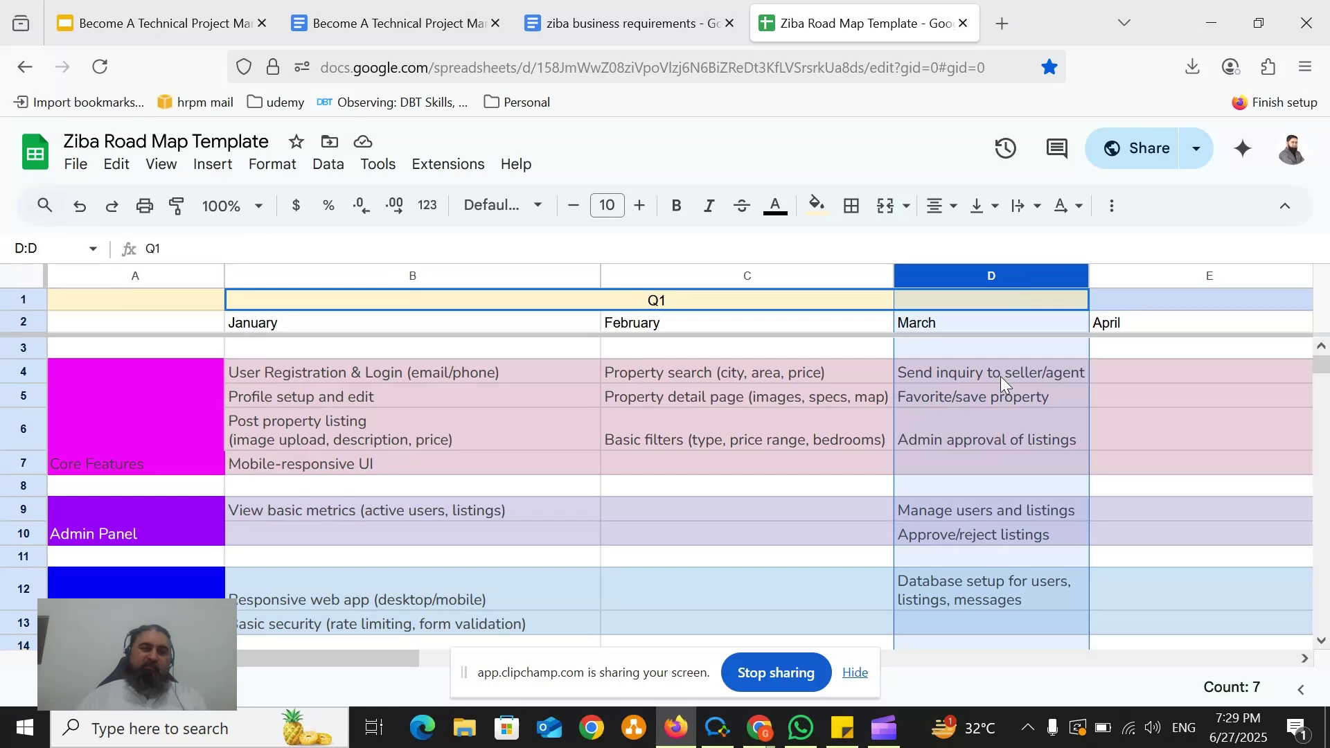
Step: Examine the Q2 features, checking April's featured listings, May's payments integration and June's real-time chat or inbox
scroll(1013, 364, right, 5)
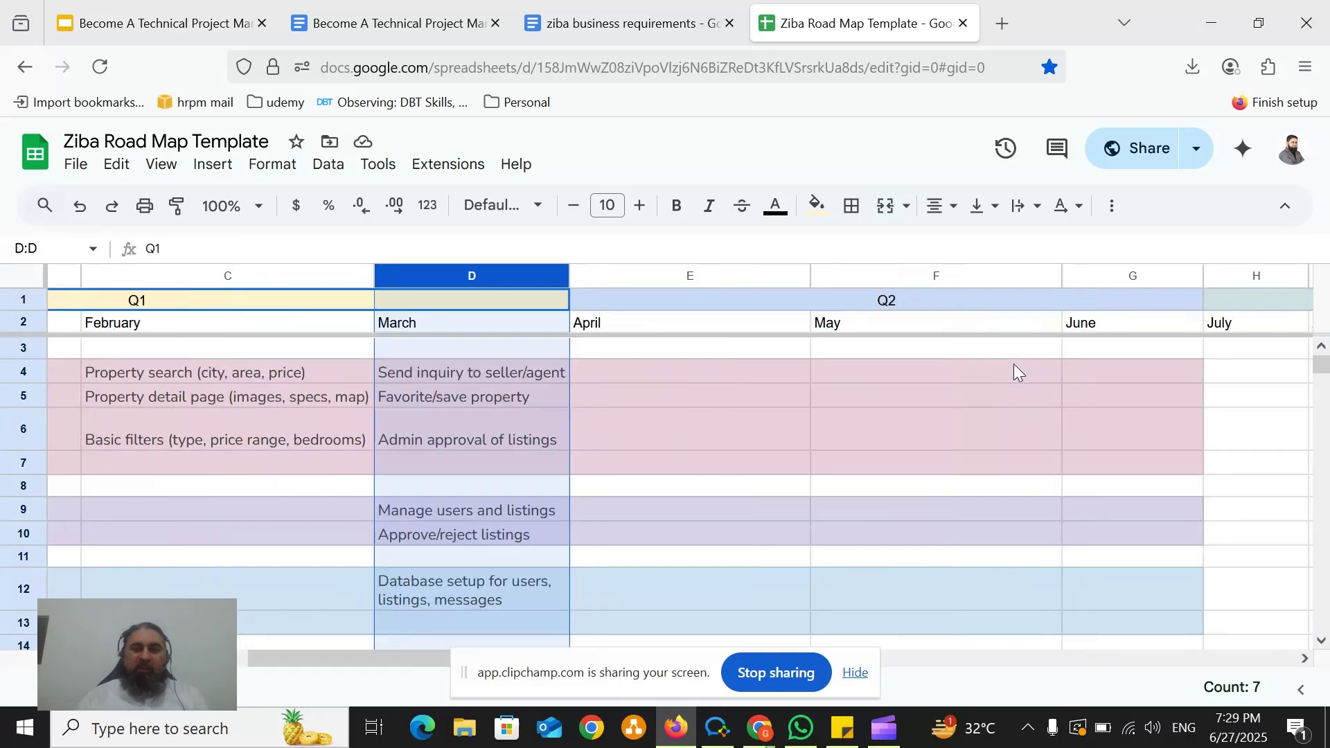
click(737, 277)
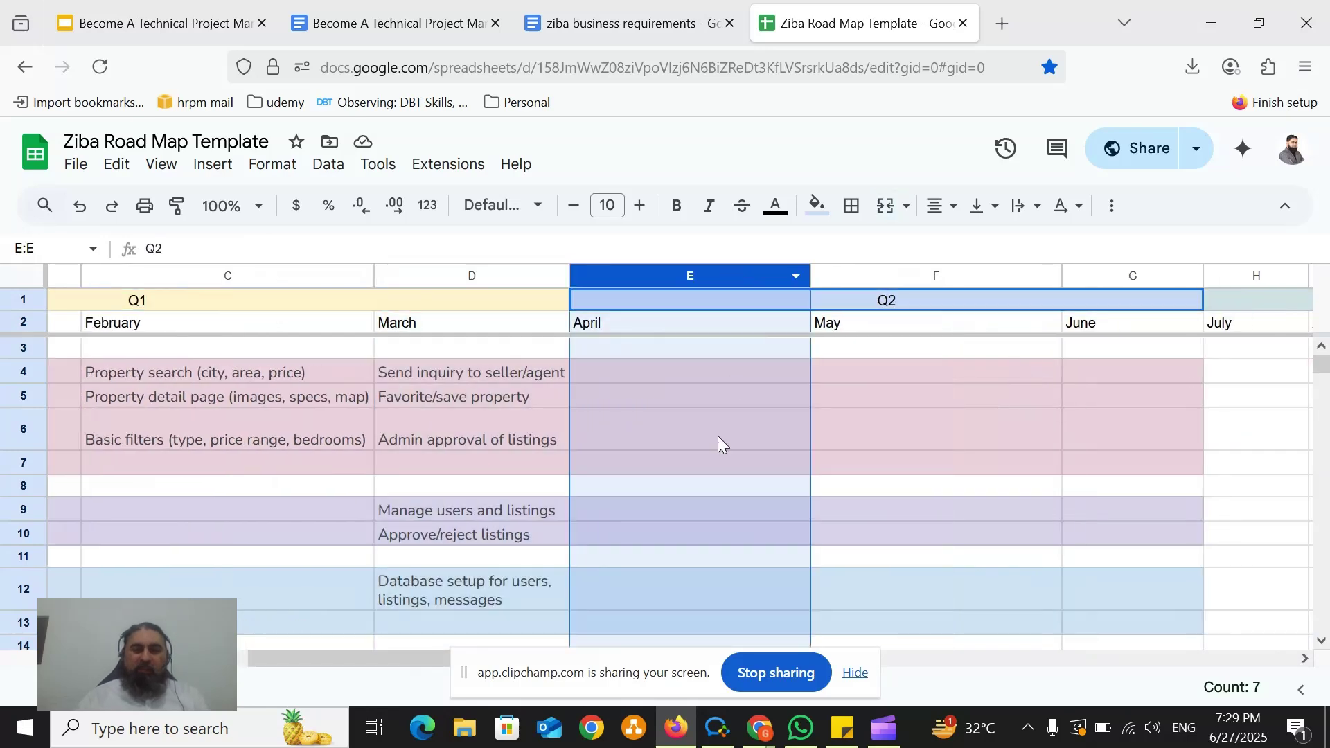
scroll(718, 435, down, 1)
scroll(718, 435, down, 4)
scroll(718, 435, up, 1)
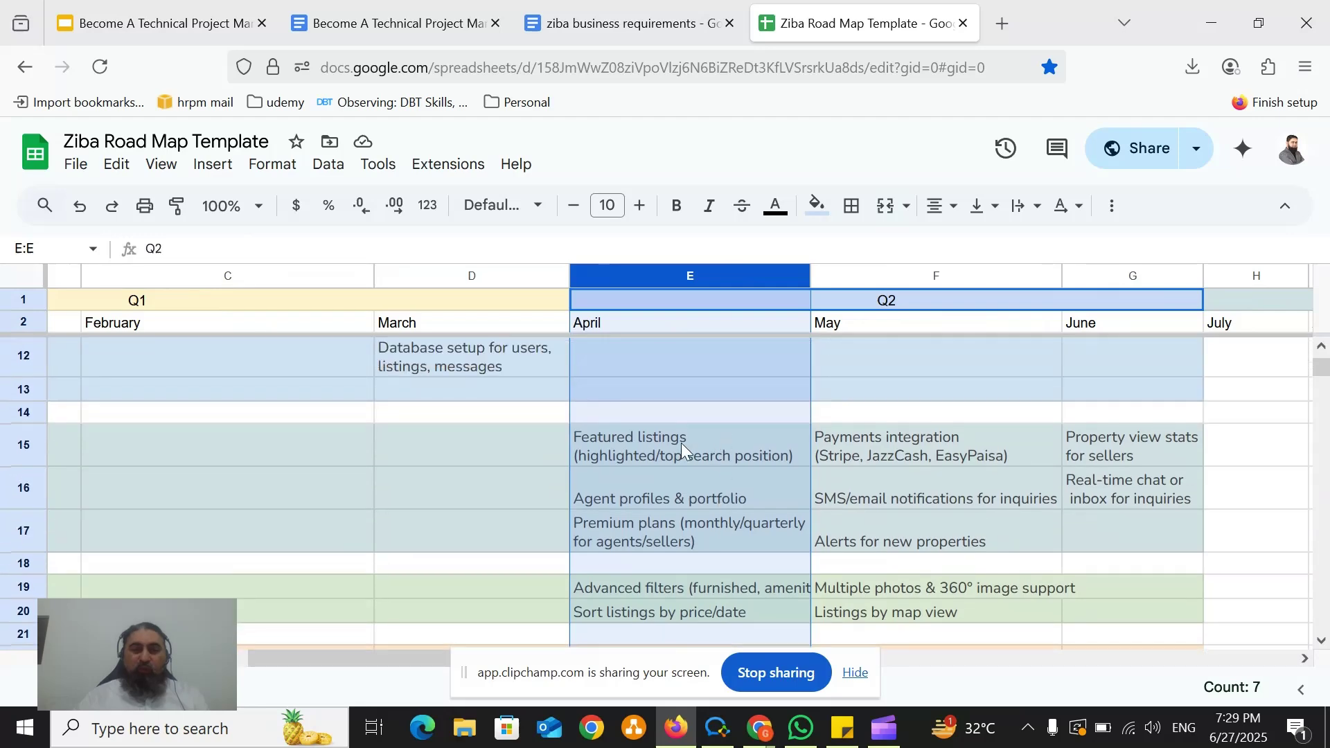
click(680, 447)
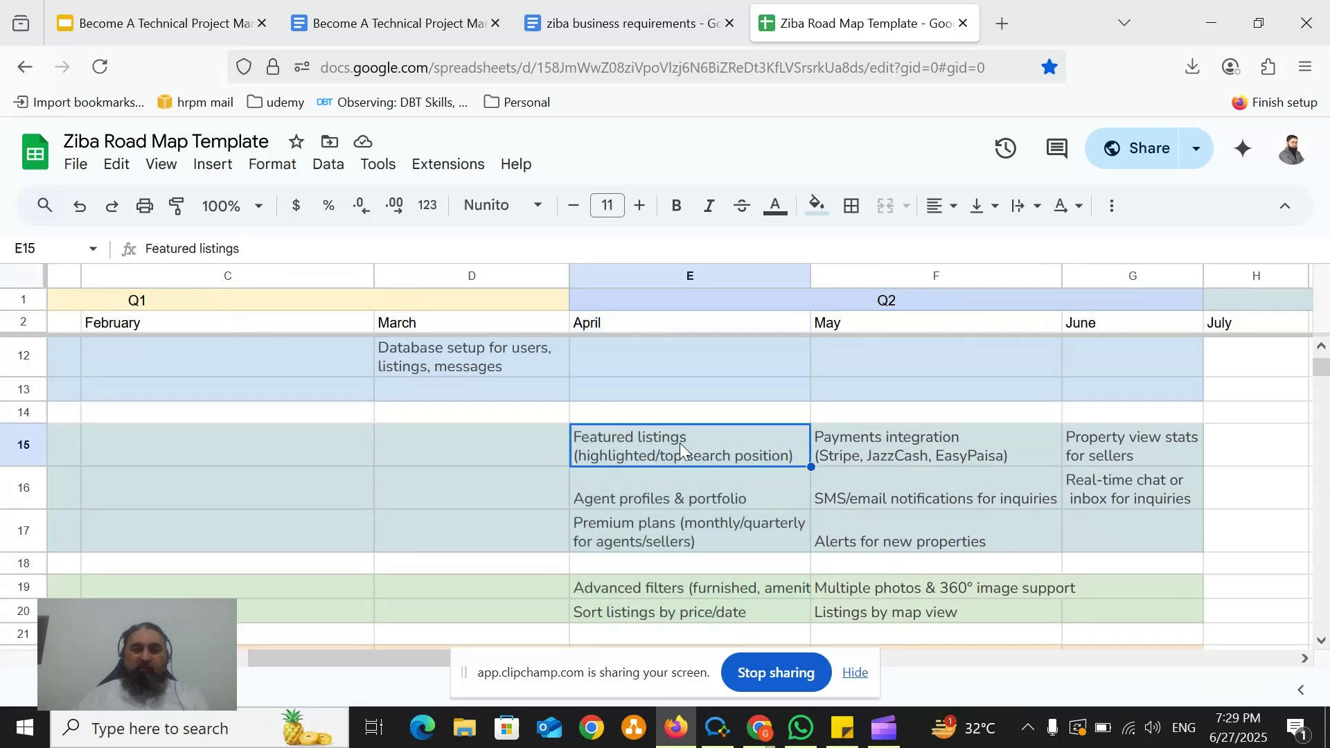
click(919, 455)
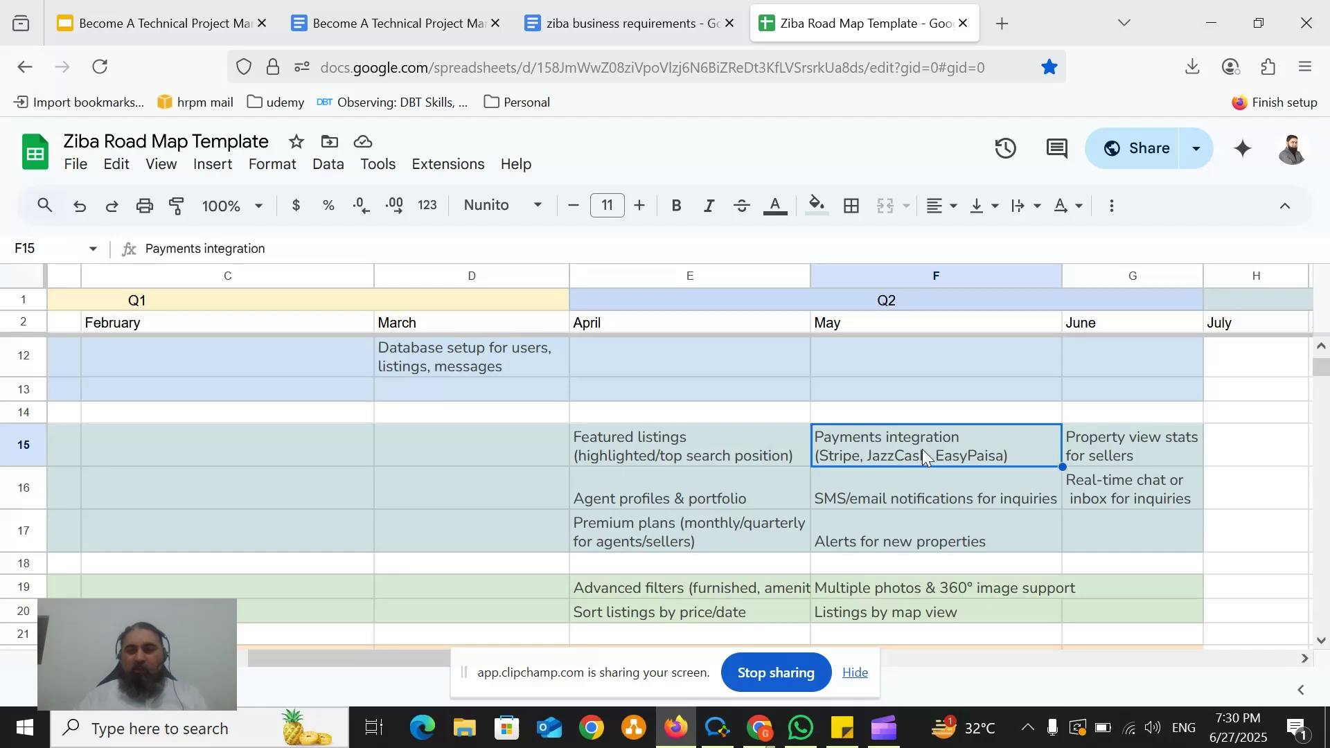
click(1155, 502)
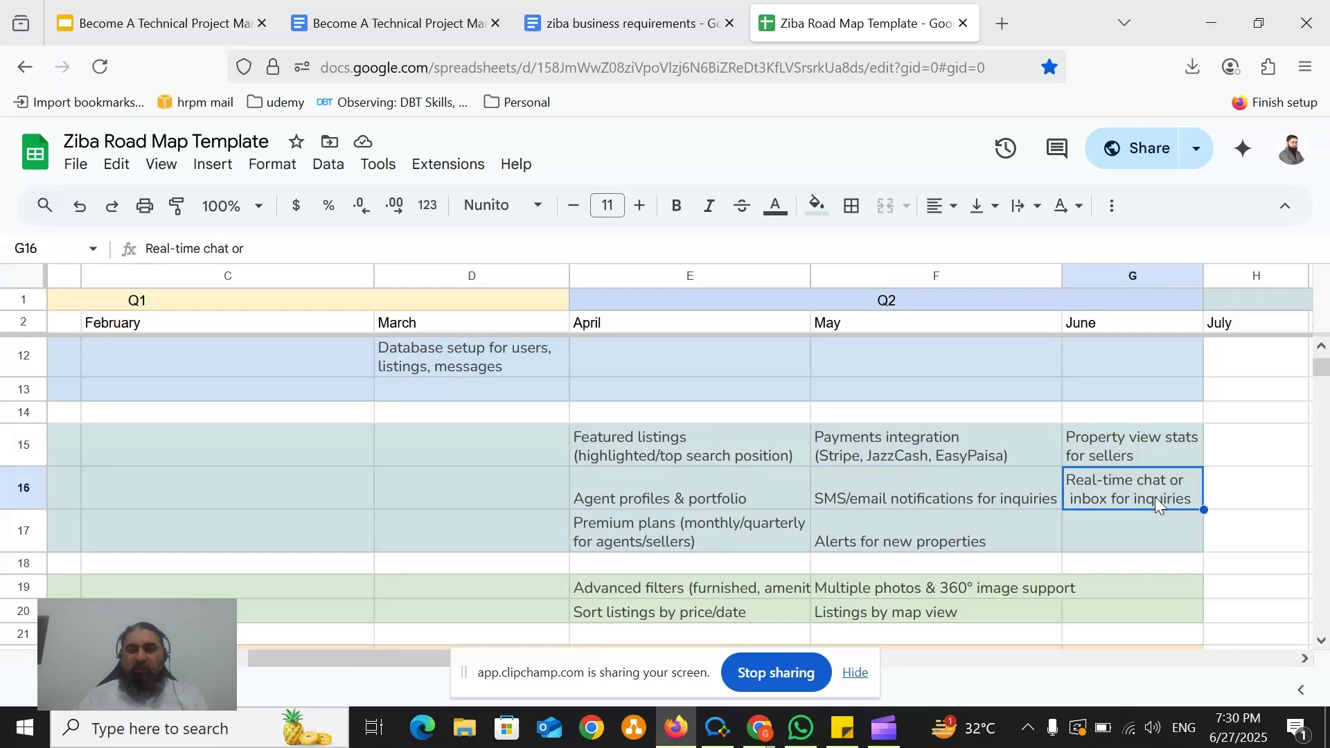
Step: Return to the January column and review its user registration, profile setup, property listing and basic metrics features
click(1113, 273)
scroll(775, 414, left, 5)
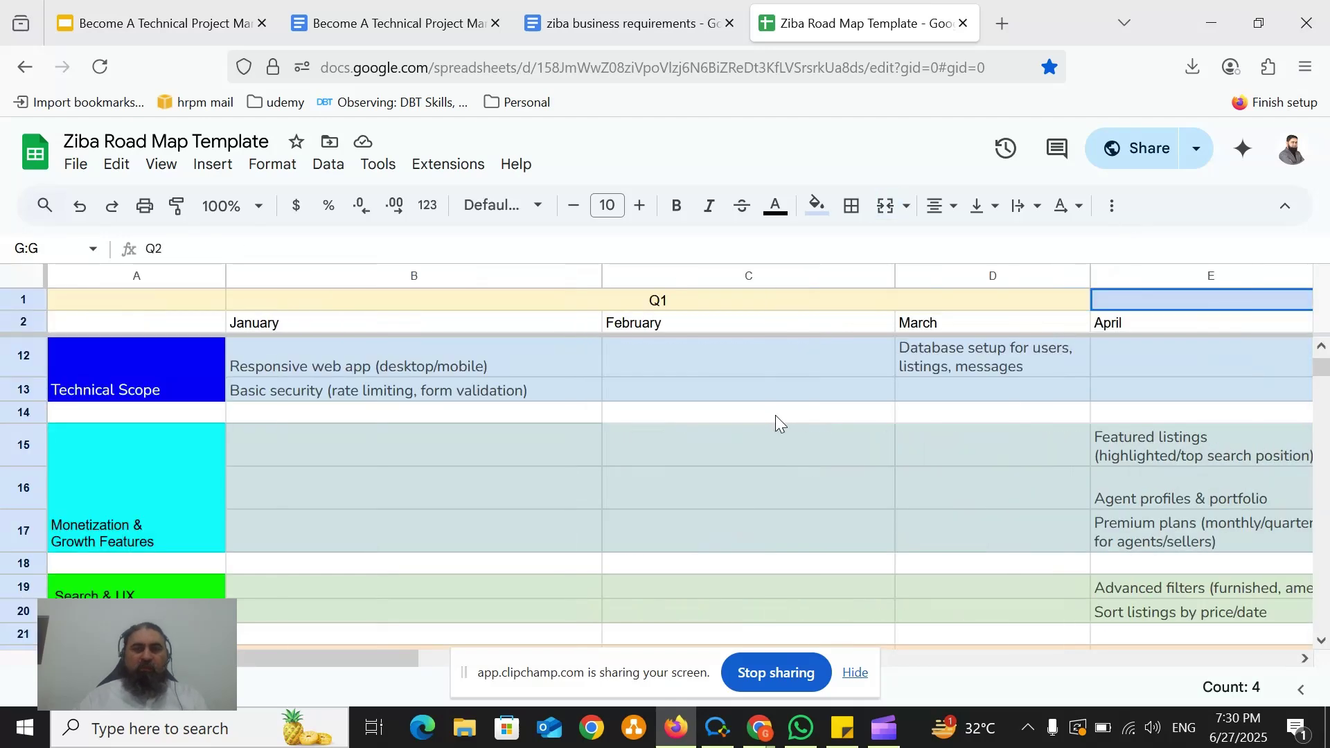
scroll(775, 415, up, 3)
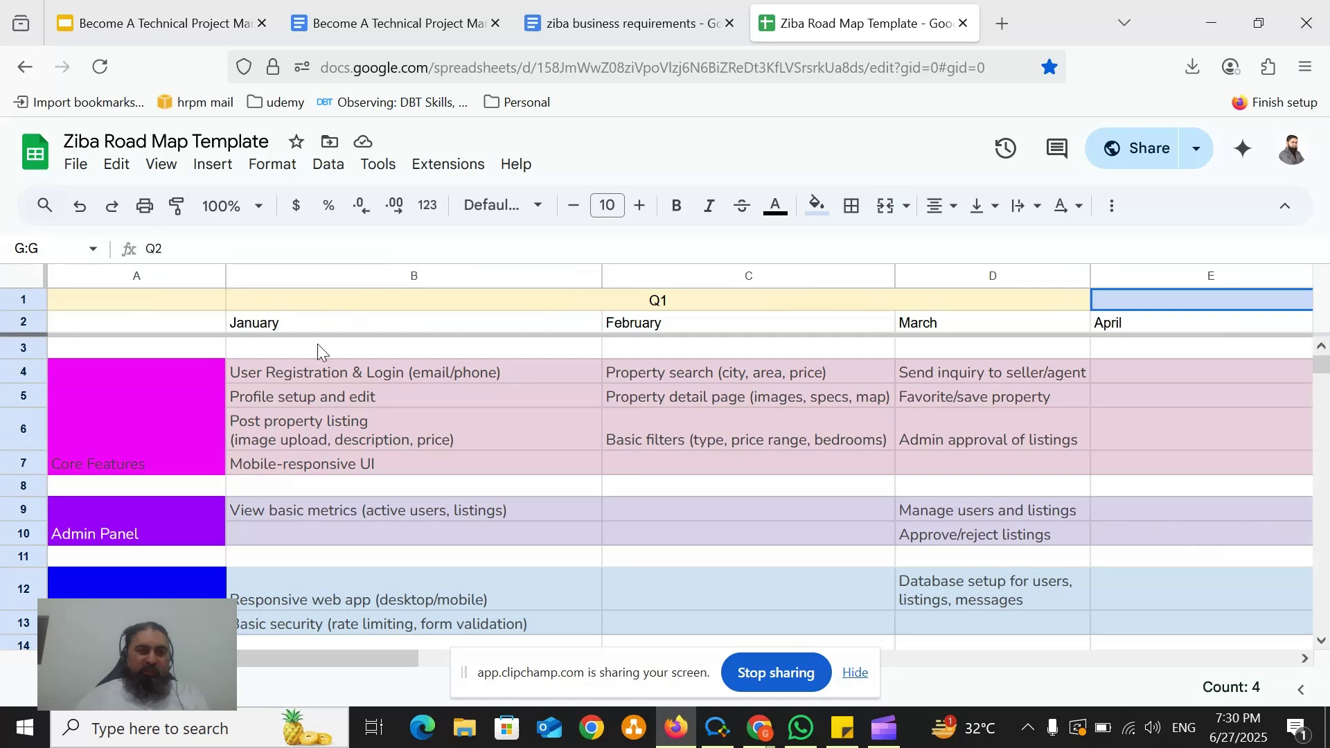
click(334, 375)
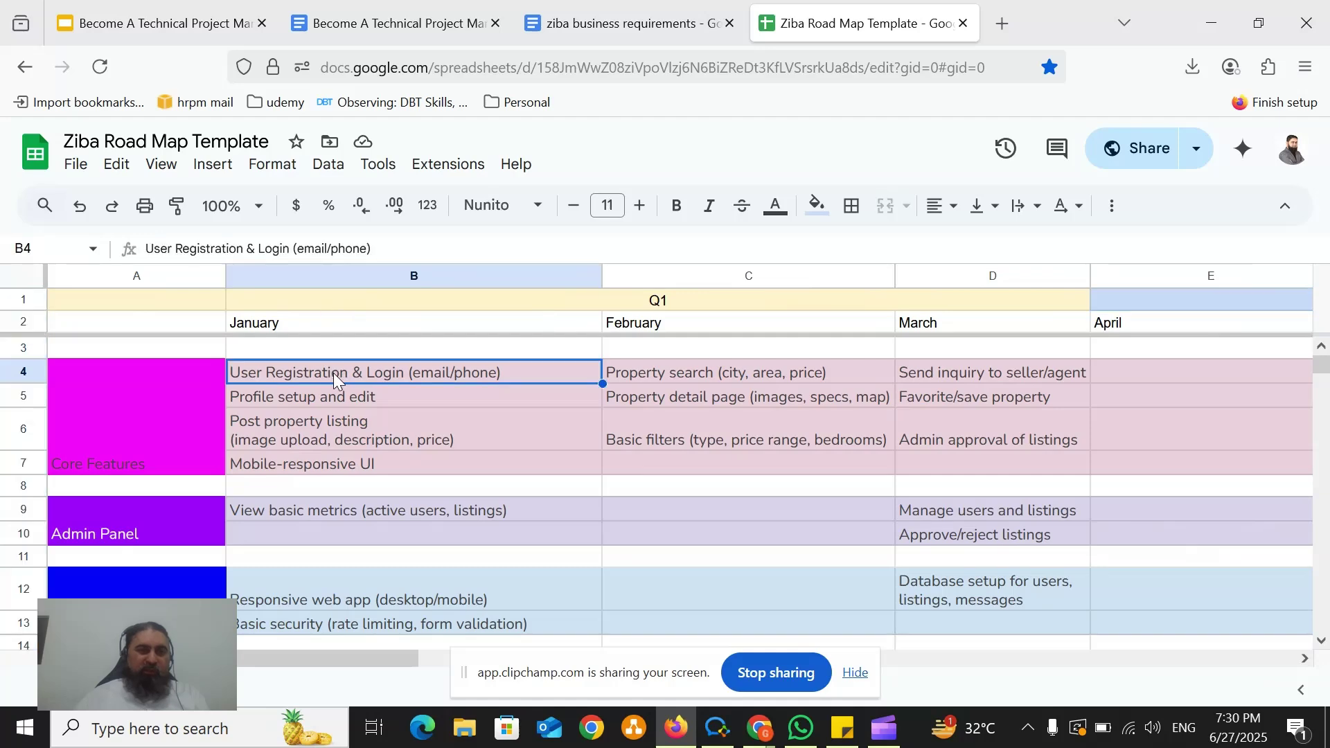
click(285, 400)
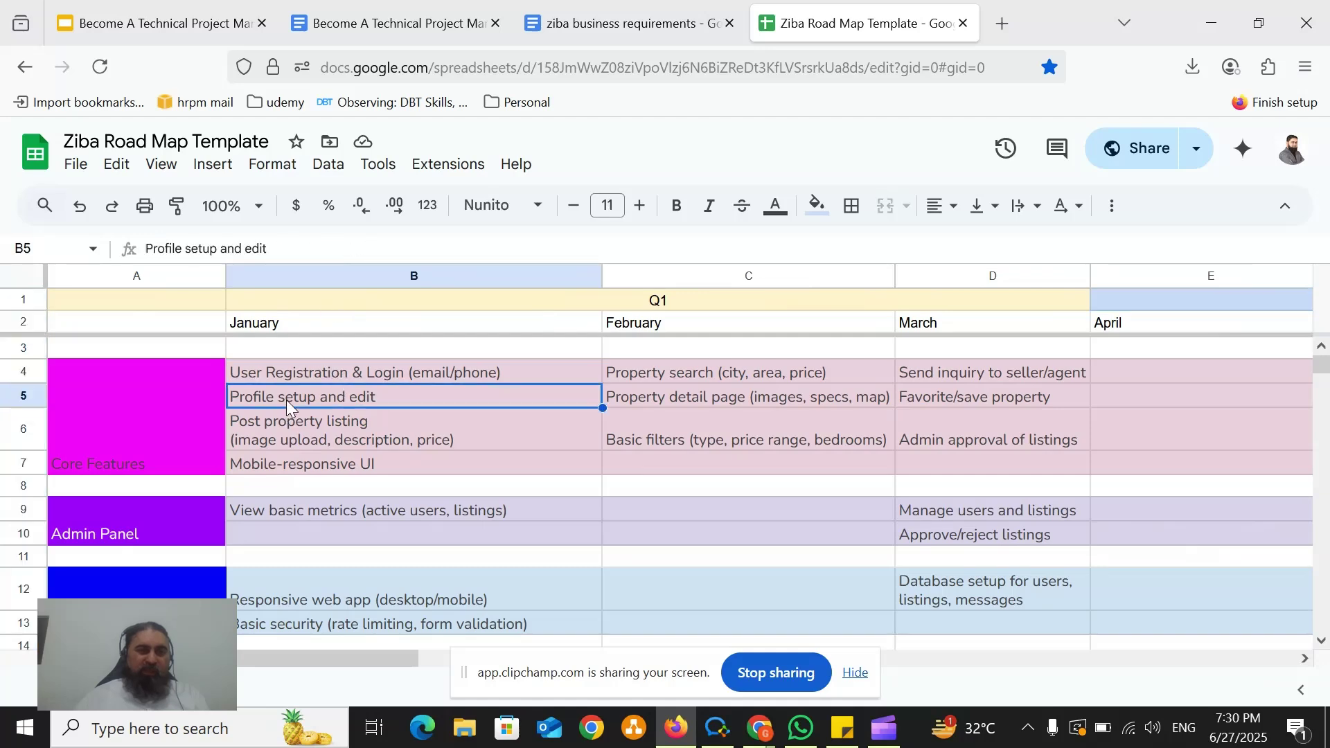
click(310, 431)
scroll(319, 443, down, 2)
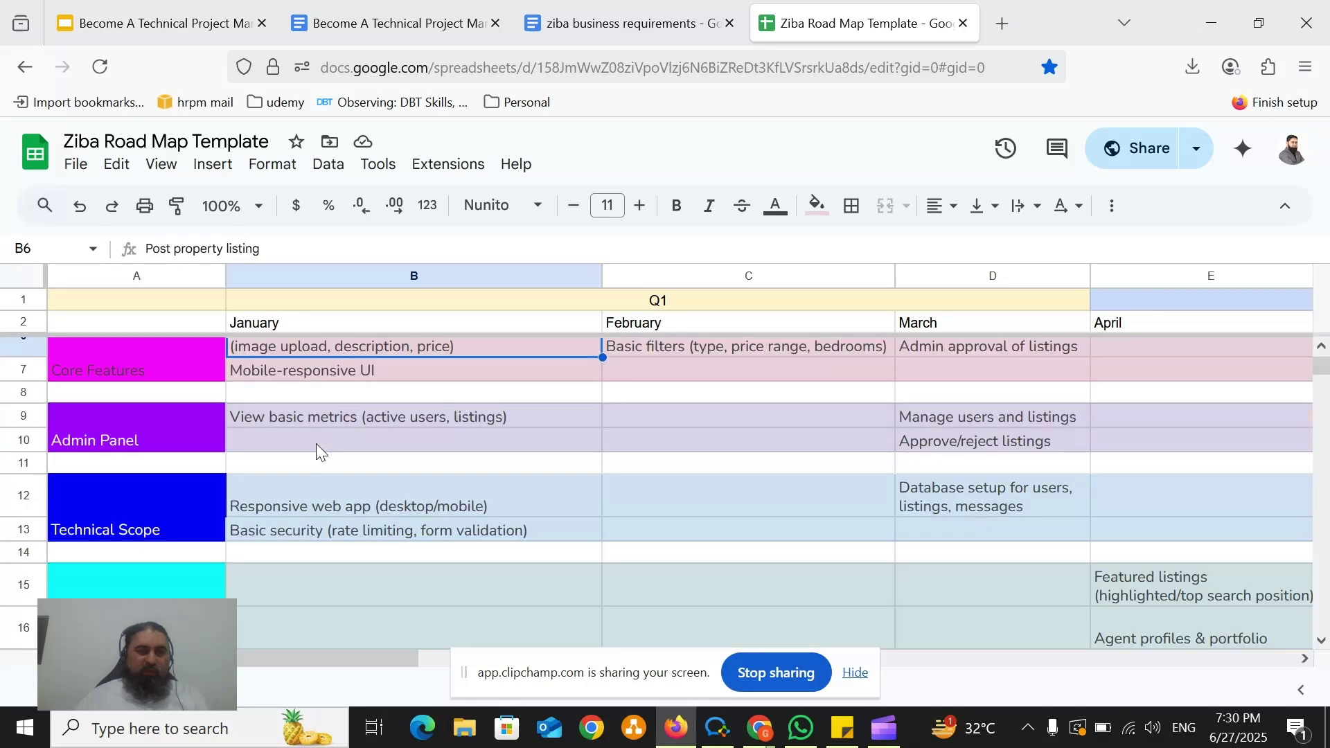
click(297, 417)
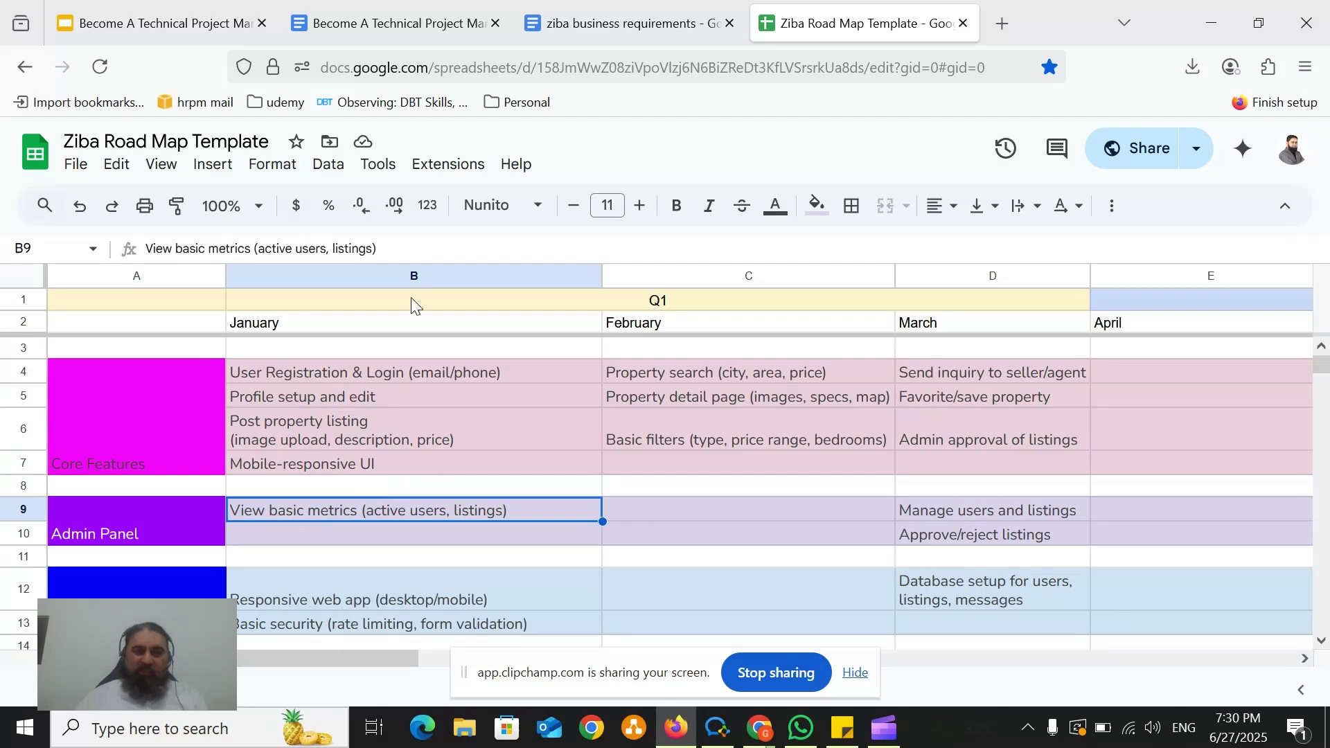
click(397, 272)
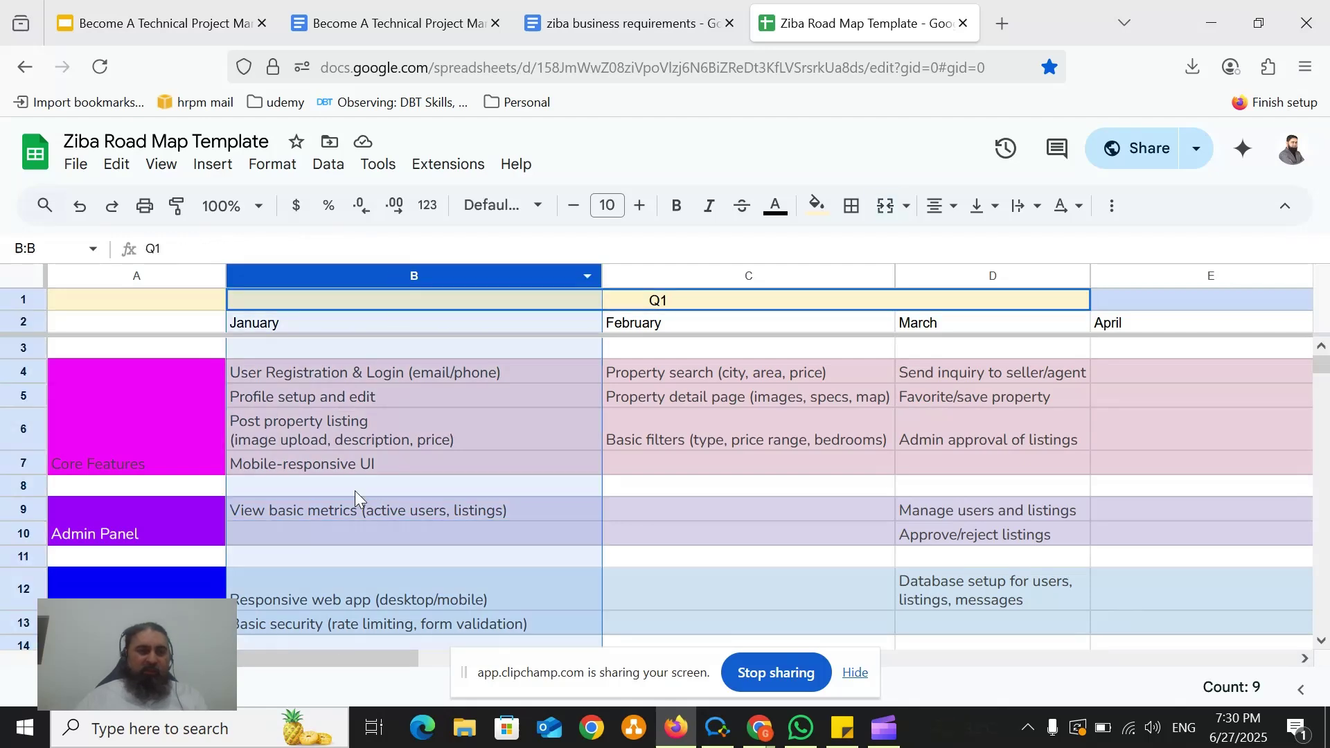
Step: Review the February column's core features one by one: property search, property detail page and basic filters
click(717, 281)
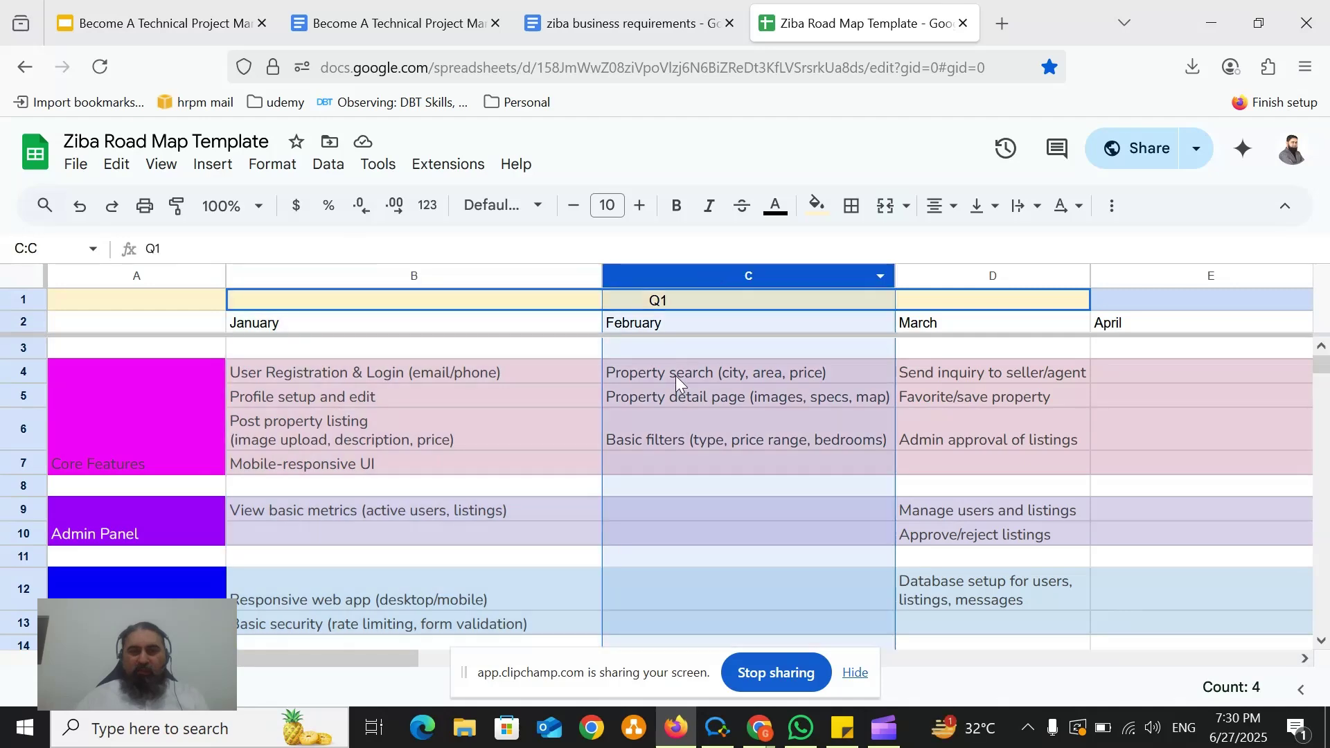
click(641, 329)
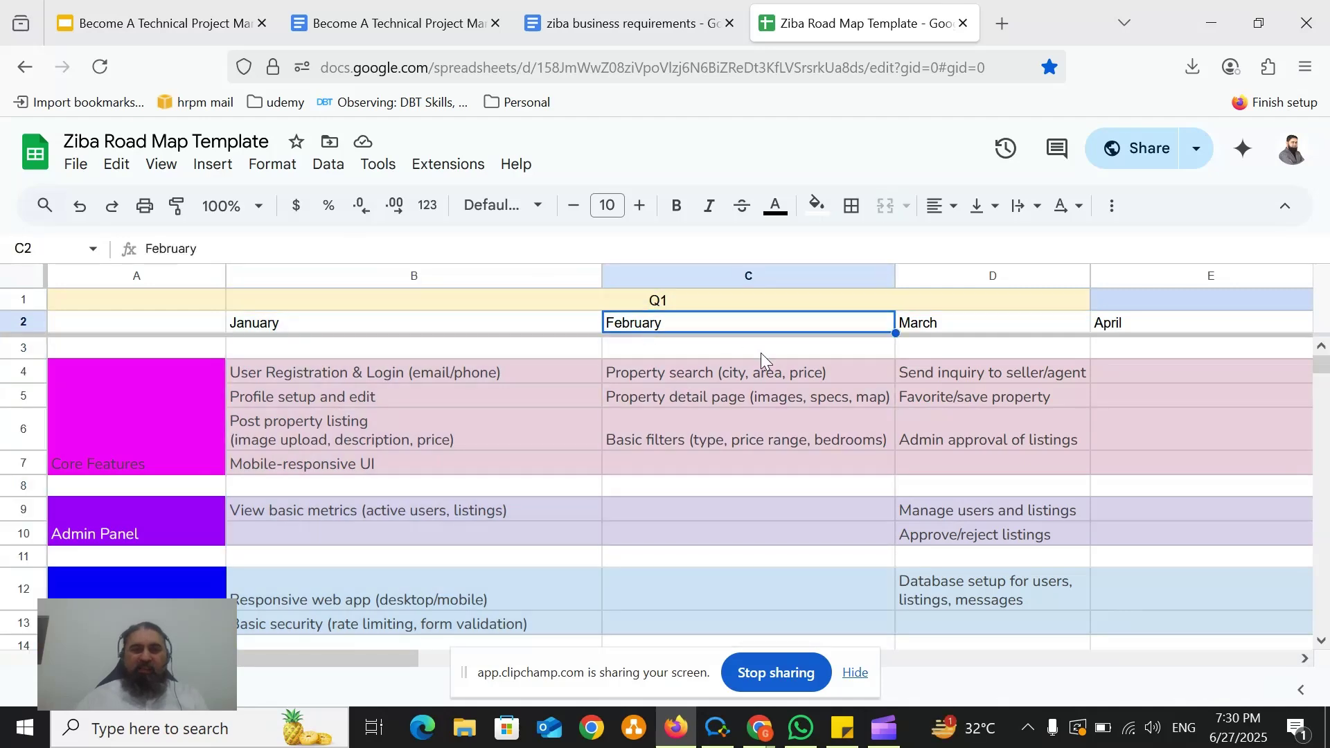
click(682, 372)
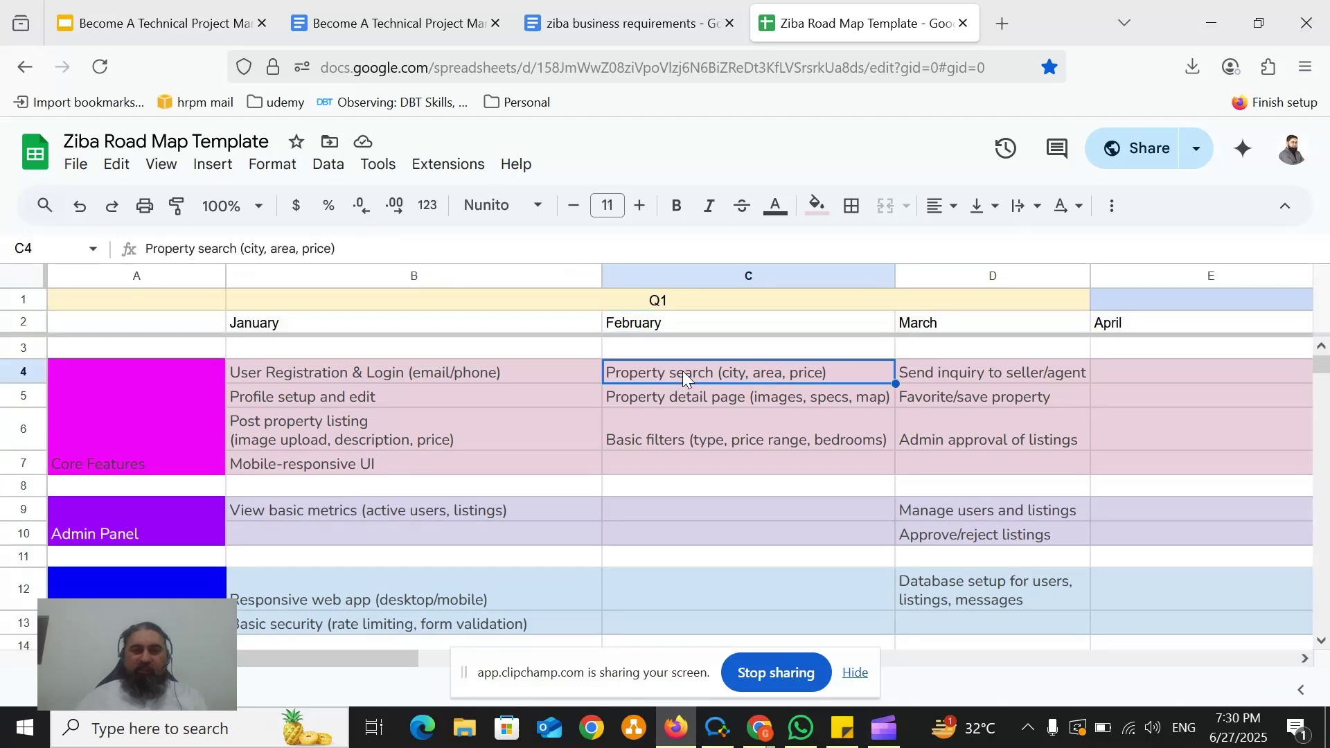
click(737, 395)
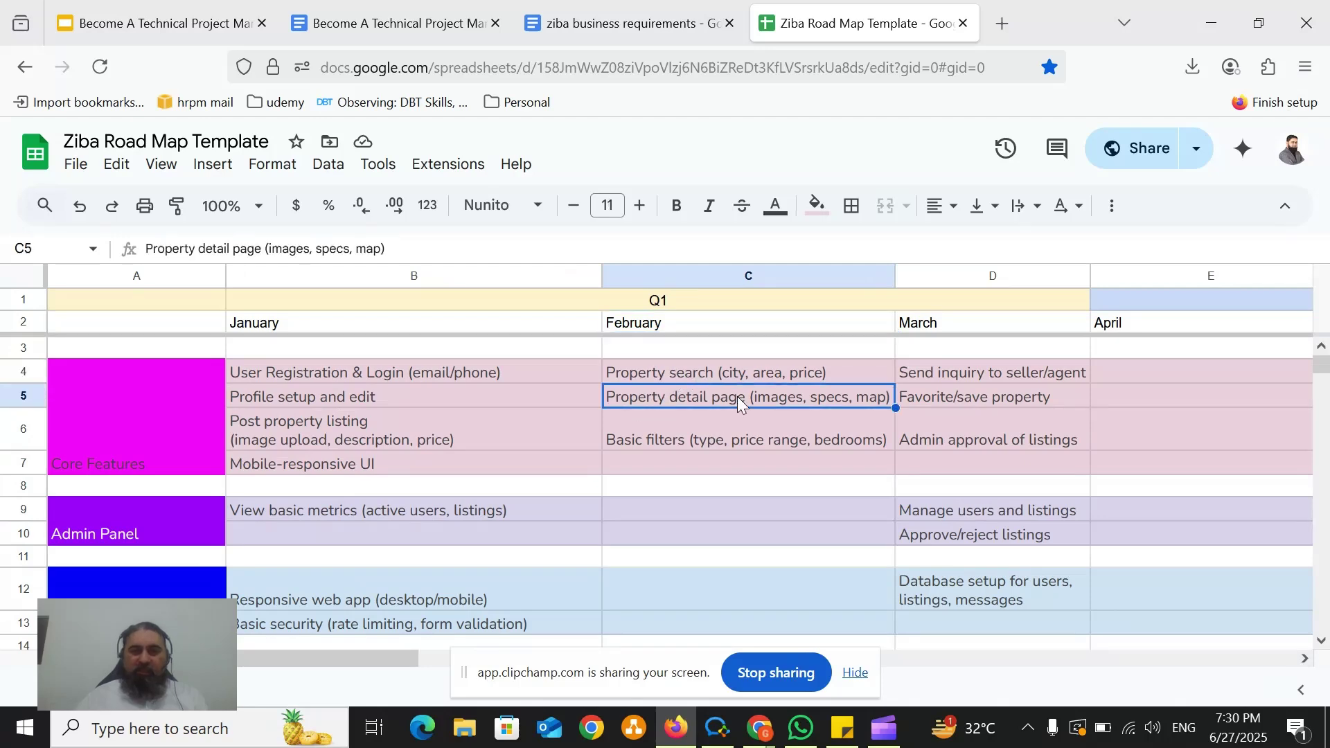
click(755, 443)
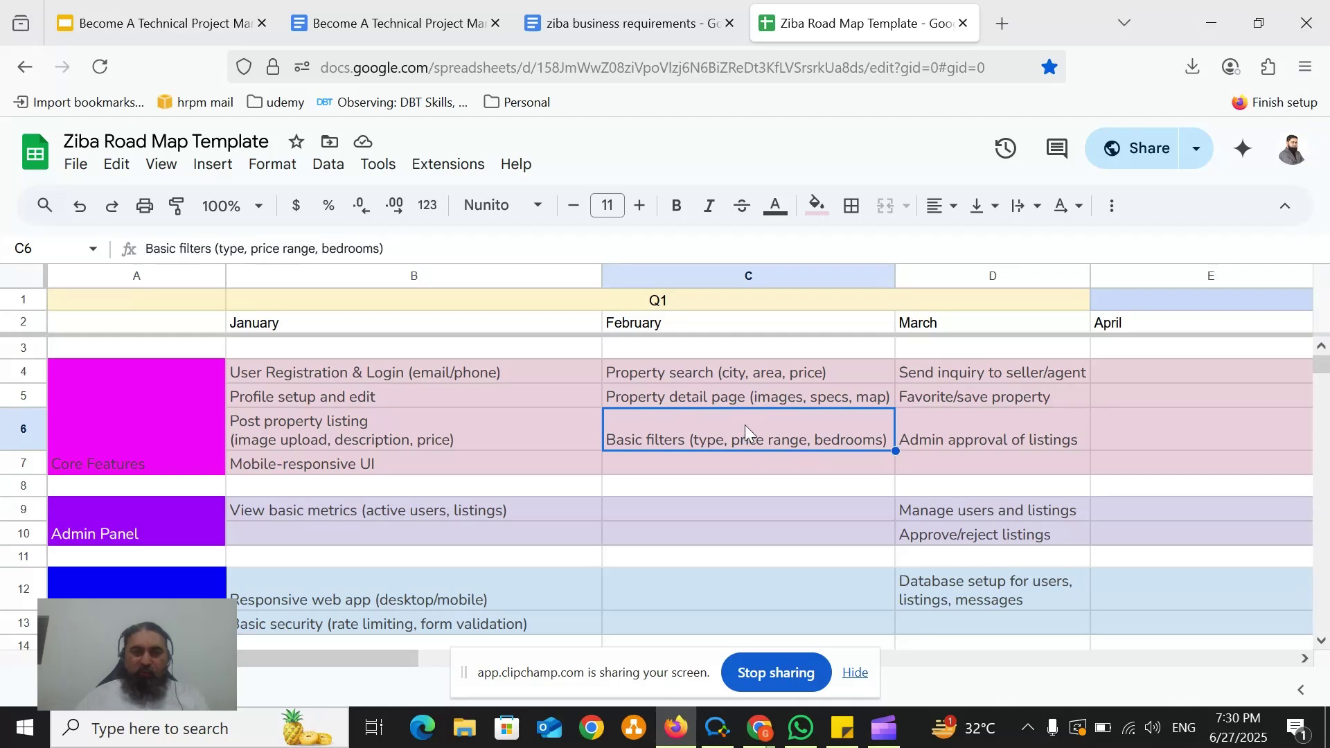
Step: Examine the March column's features and compare Q1 with the monetization and search features planned for Q2
click(996, 273)
scroll(1020, 430, down, 1)
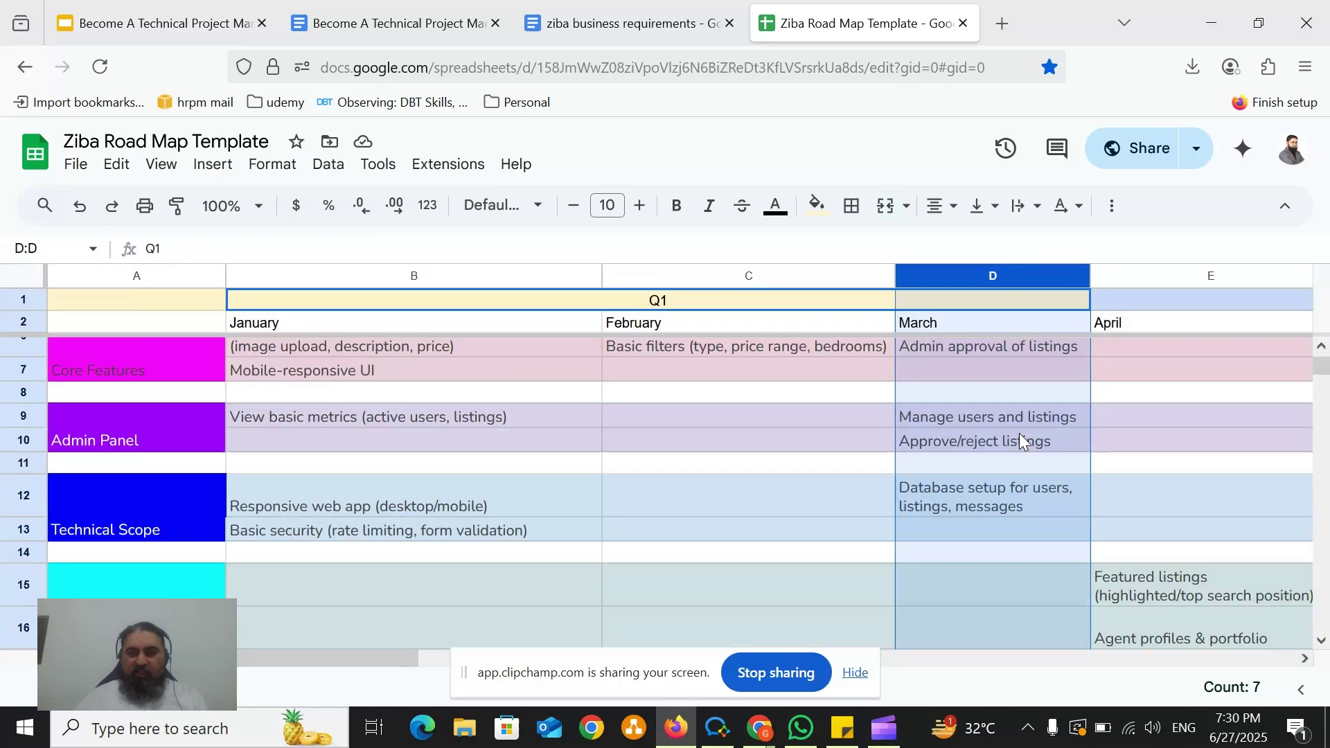
scroll(1014, 443, up, 1)
scroll(1016, 446, right, 5)
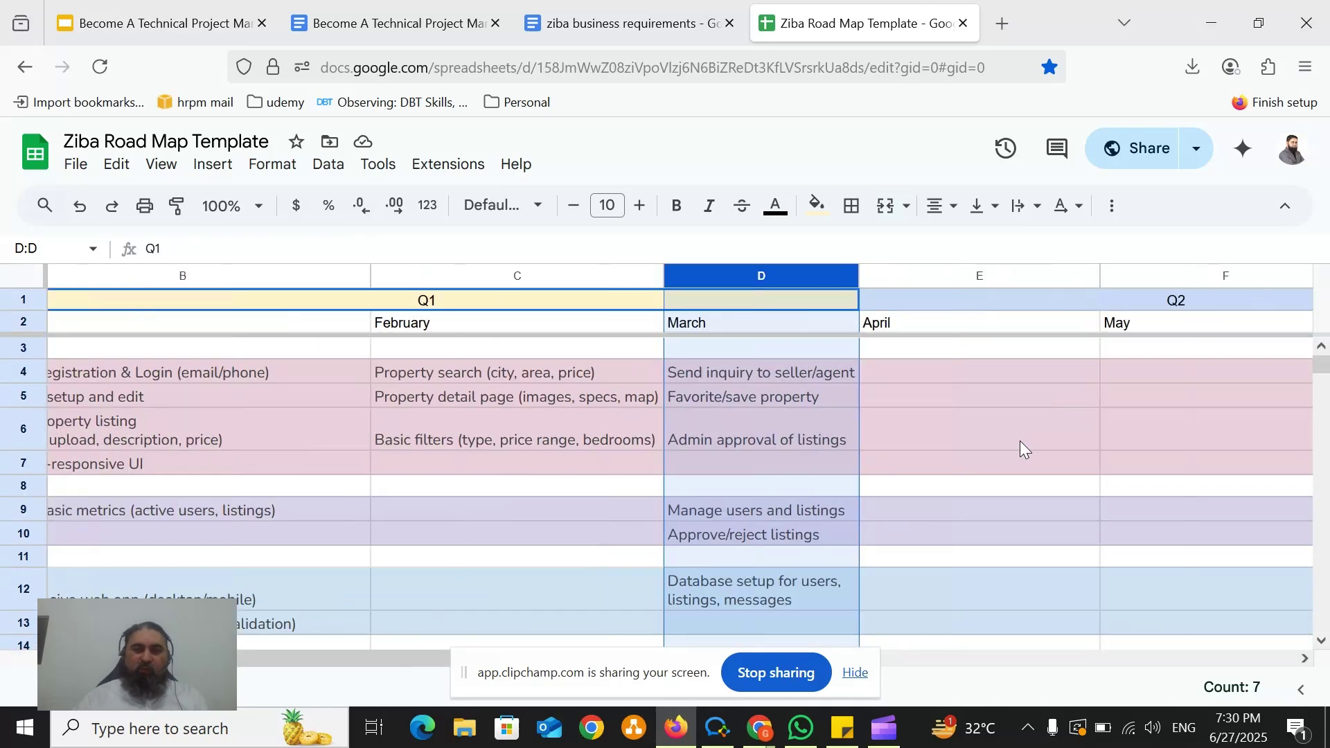
scroll(521, 498, down, 3)
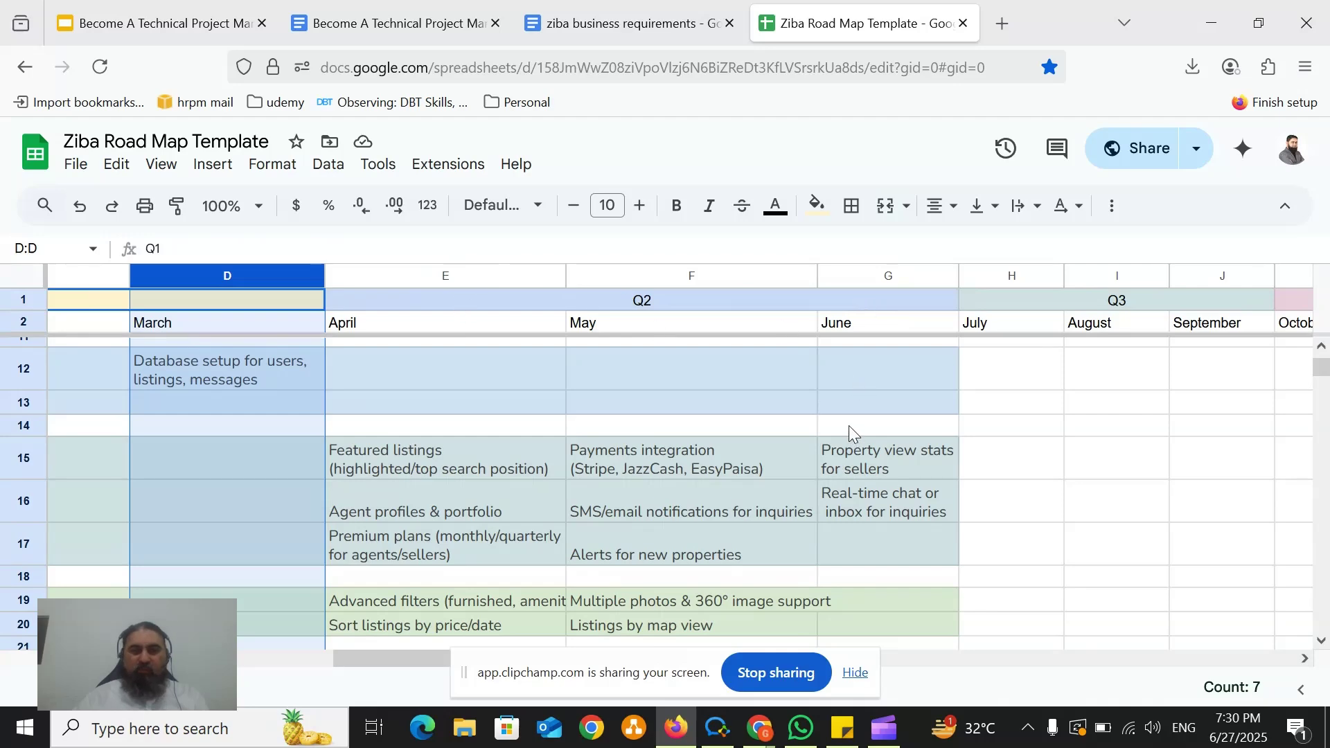
scroll(849, 425, left, 5)
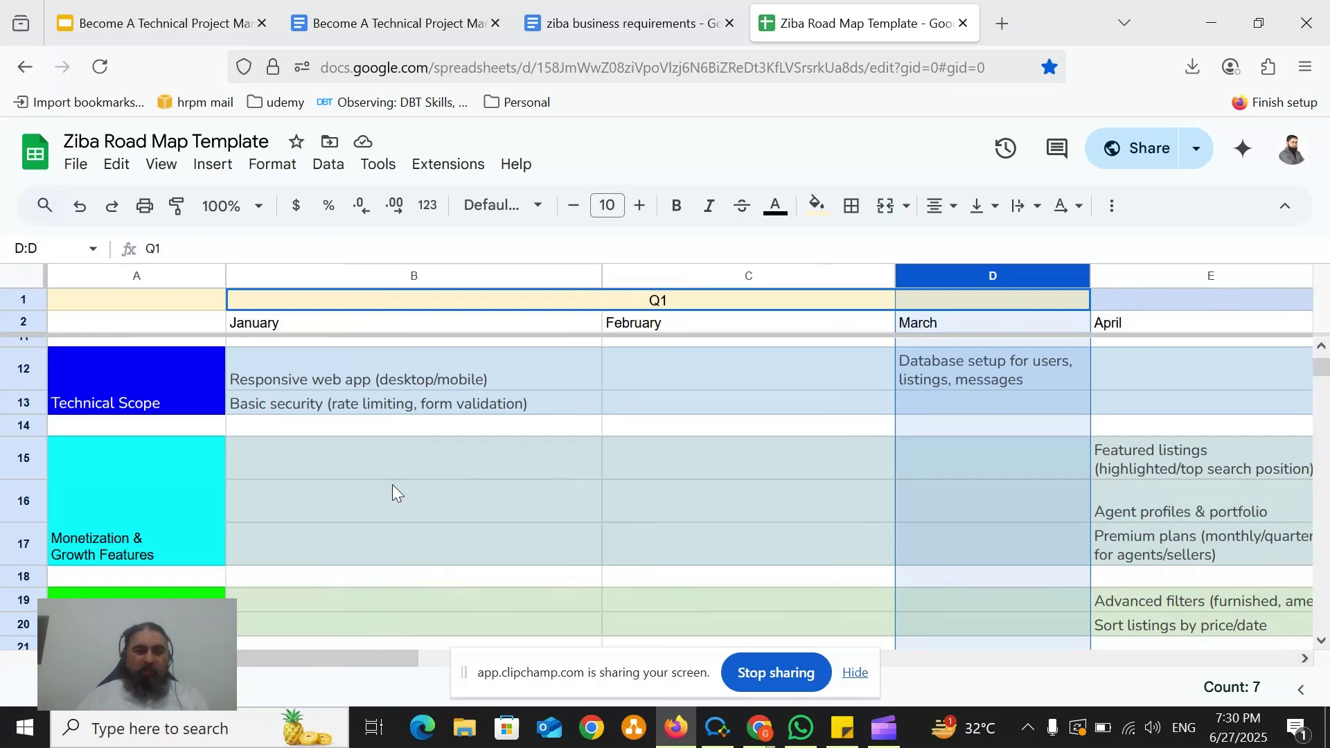
scroll(392, 484, up, 3)
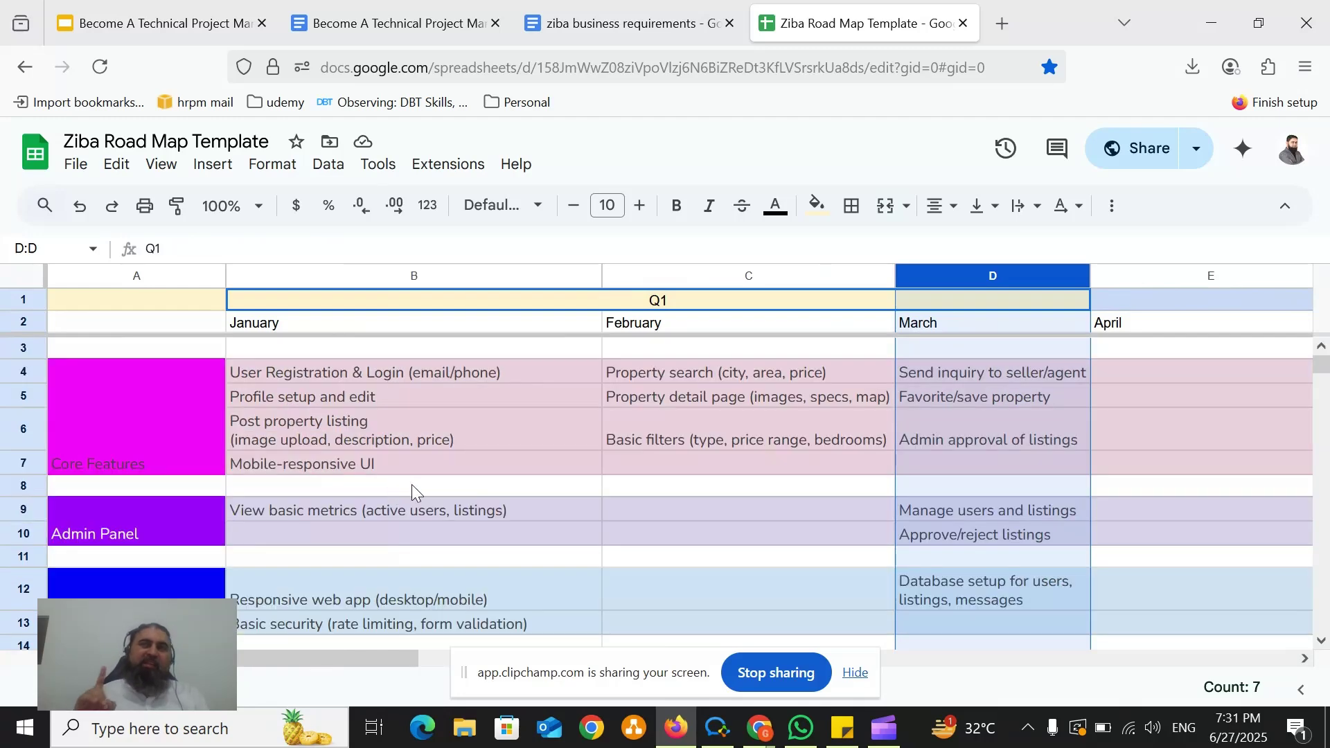